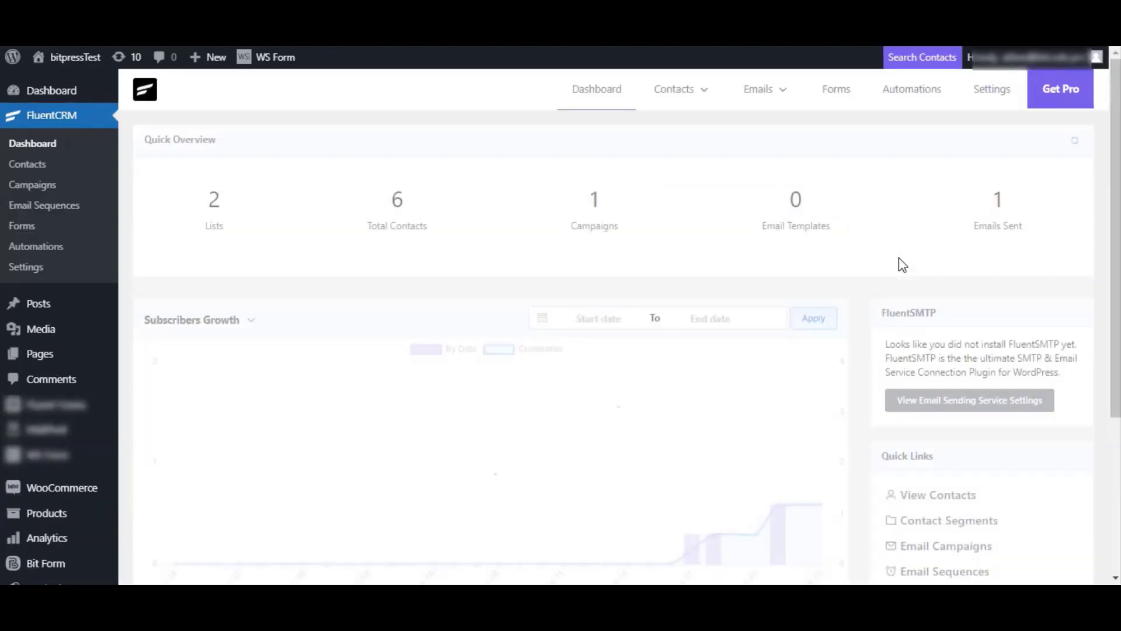
# - Open the Fluent CRM form from the Bit Form forms list in the Builder view
pyautogui.scroll(-1, 564, 370)
pyautogui.scroll(-4, 561, 368)
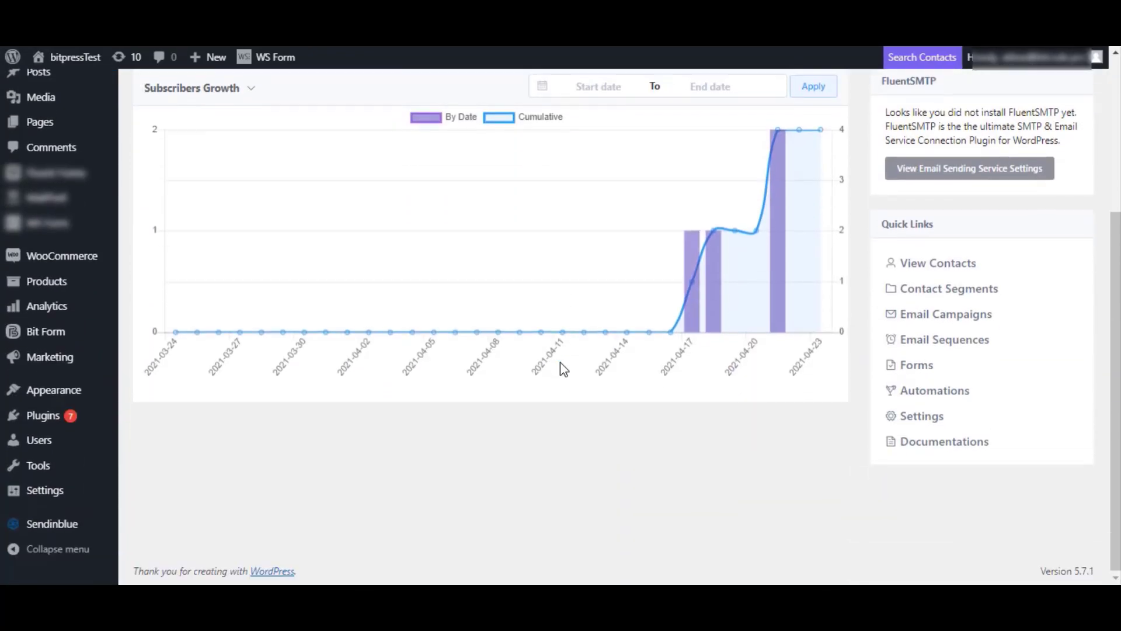
pyautogui.scroll(5, 562, 368)
pyautogui.moveTo(11, 565)
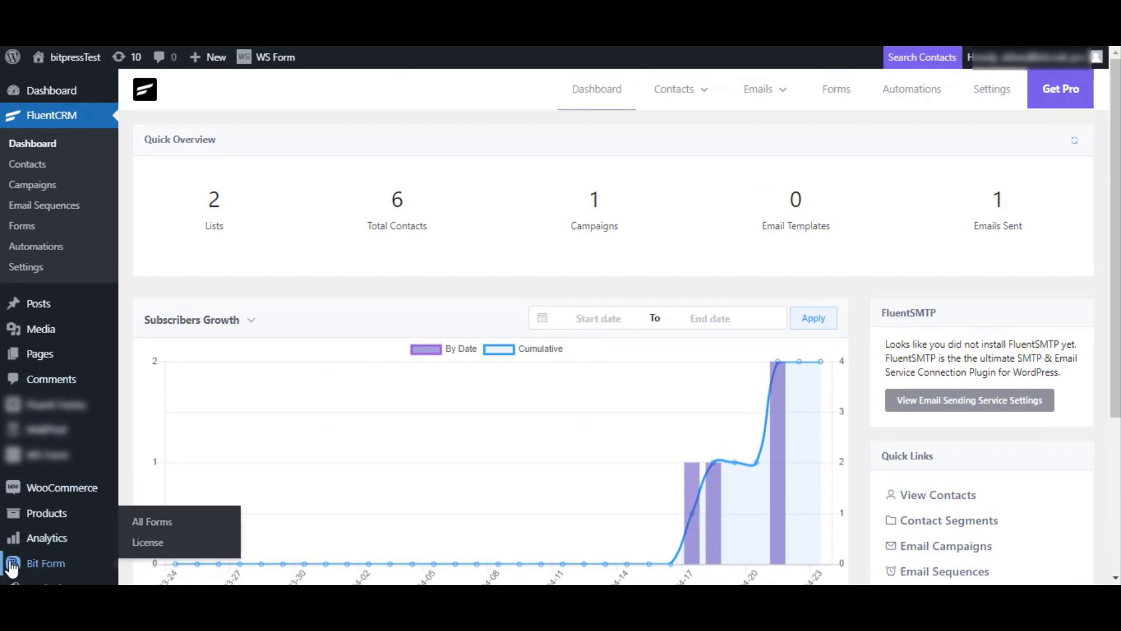
pyautogui.click(40, 564)
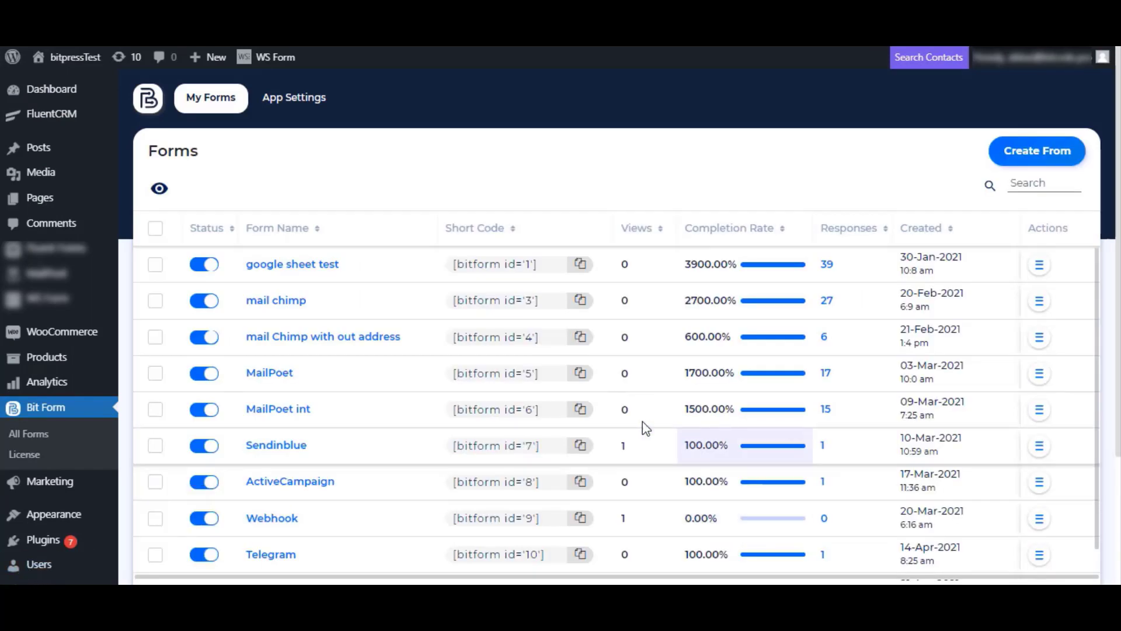
pyautogui.scroll(-1, 469, 441)
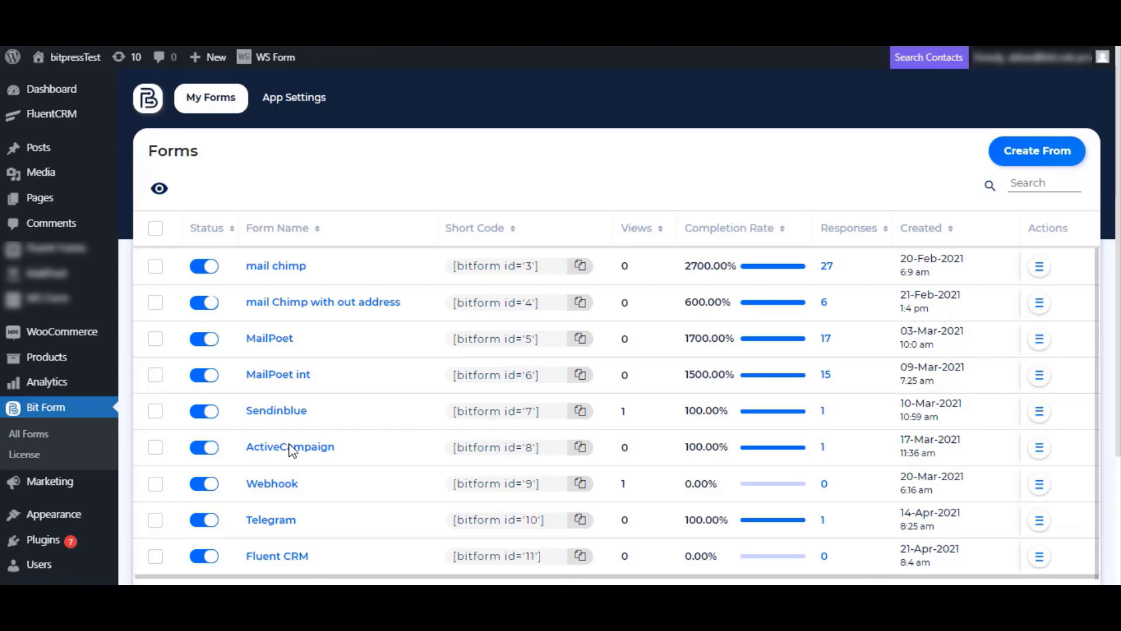
pyautogui.click(279, 559)
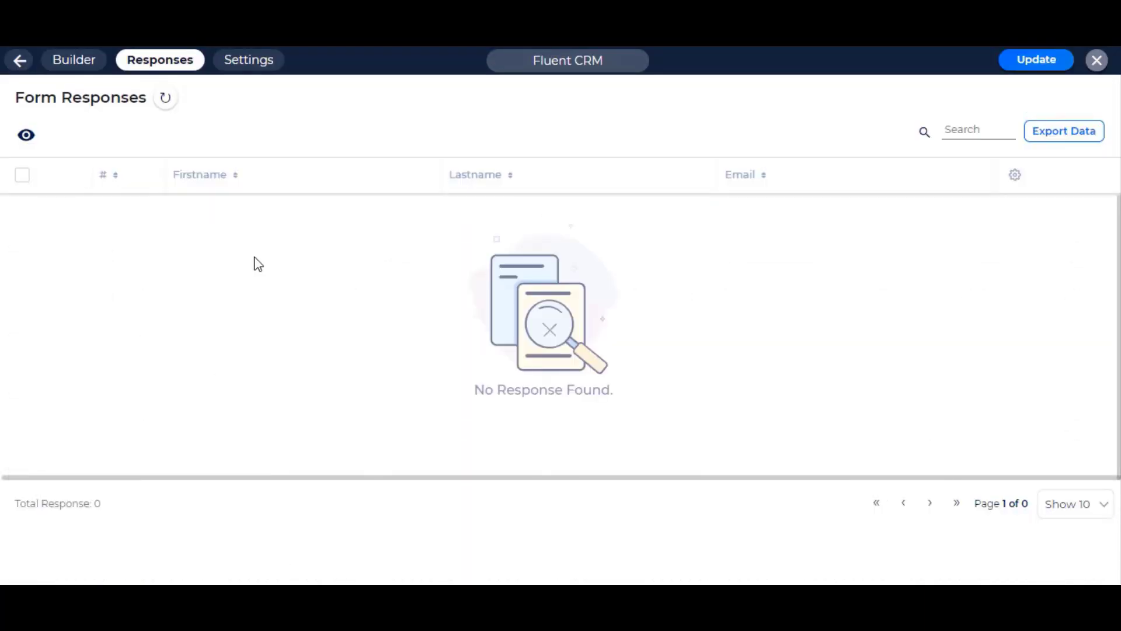
pyautogui.click(87, 68)
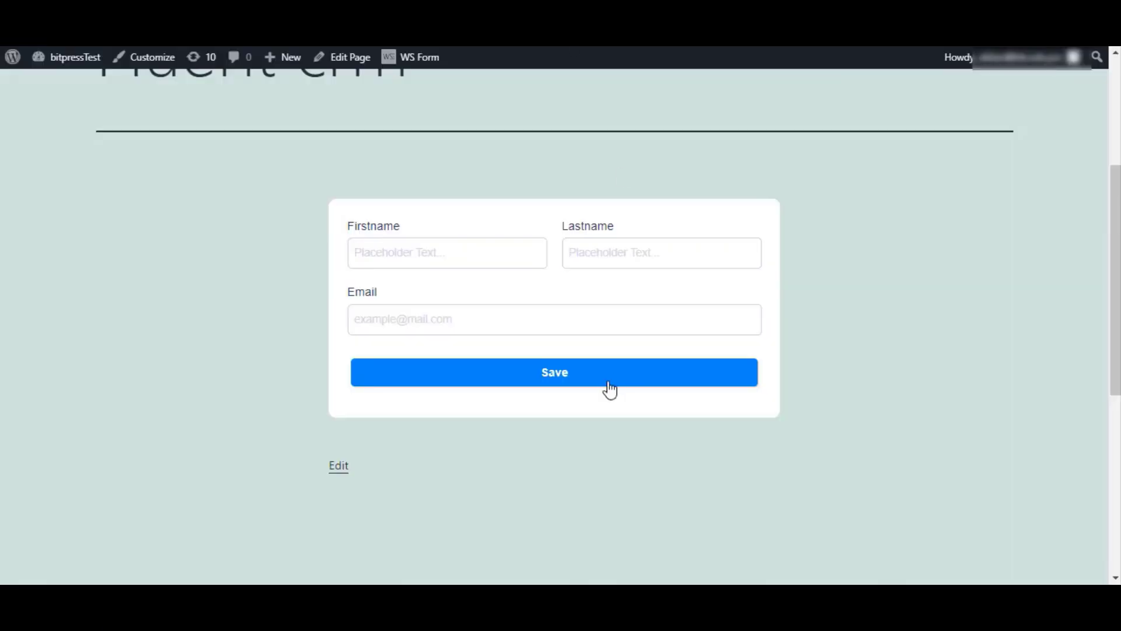
# - Preview the form on its live 'Fluent crm' page showing Firstname, Lastname and Email fields
pyautogui.click(403, 331)
pyautogui.scroll(1, 461, 323)
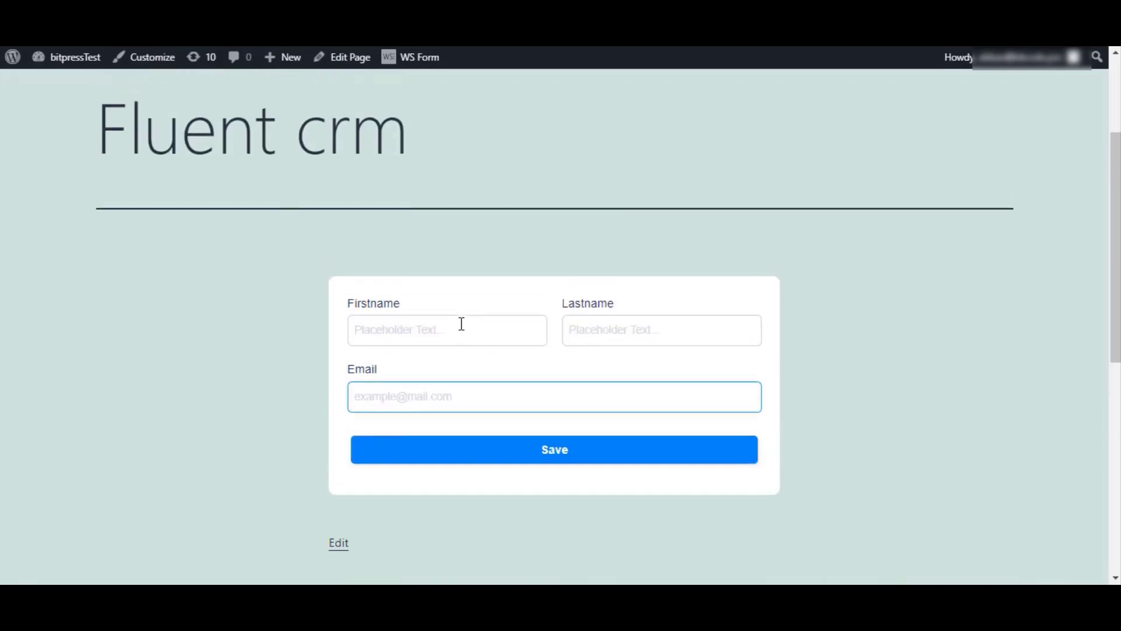
pyautogui.click(462, 323)
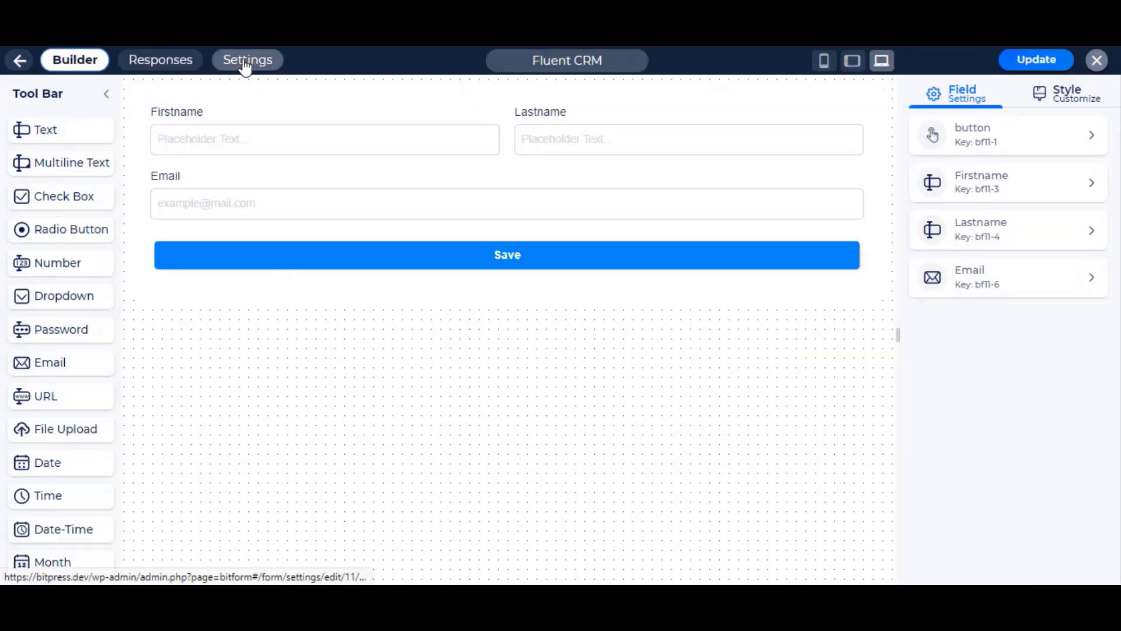
# - Add a Fluent CRM integration named 'Fluent CRM API' and connect it successfully
pyautogui.click(245, 67)
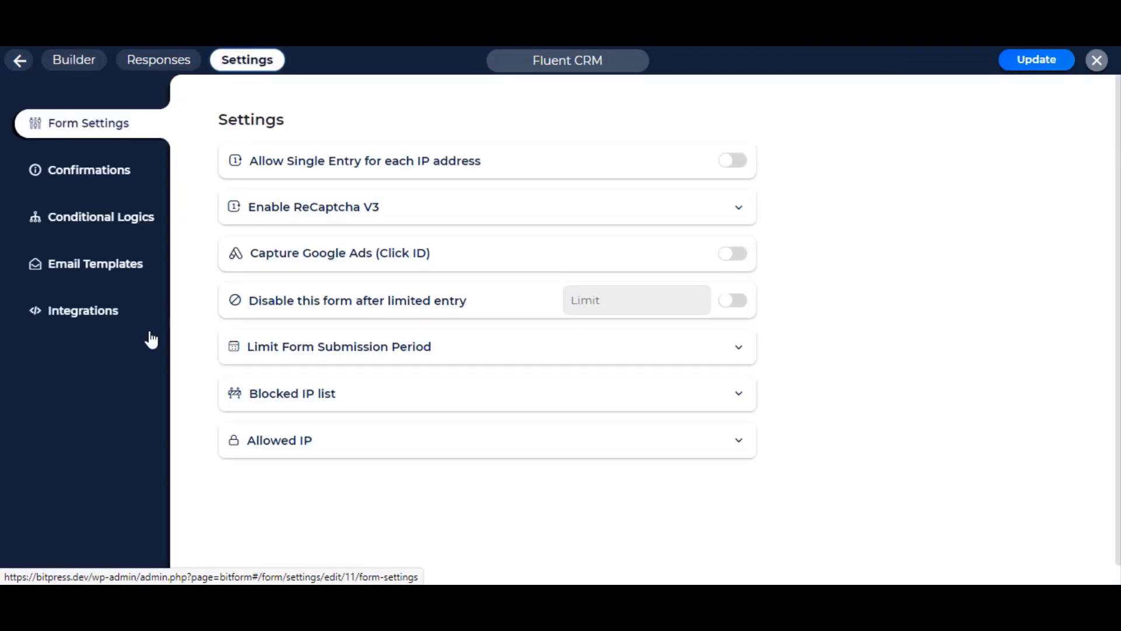
pyautogui.click(130, 330)
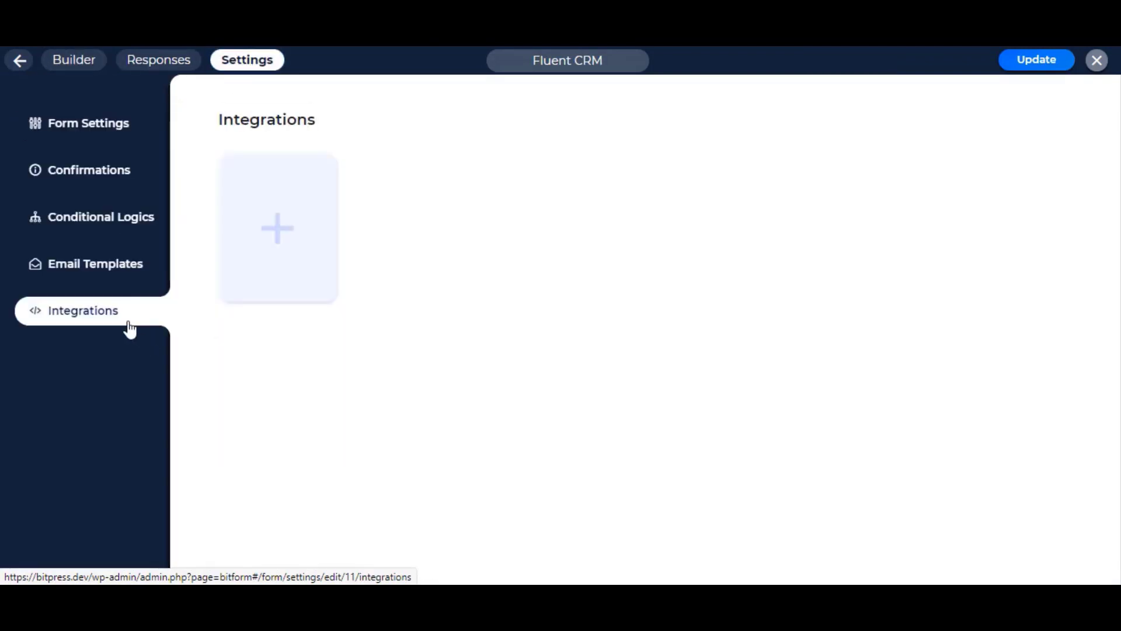
pyautogui.click(260, 278)
pyautogui.scroll(-2, 449, 286)
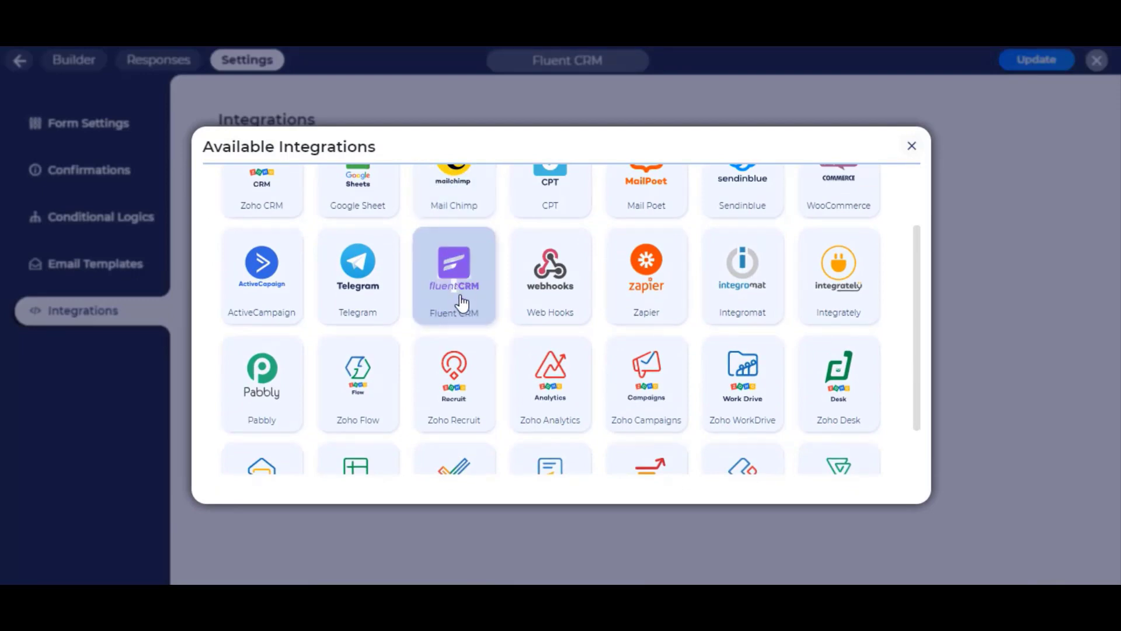
pyautogui.click(459, 304)
pyautogui.click(349, 217)
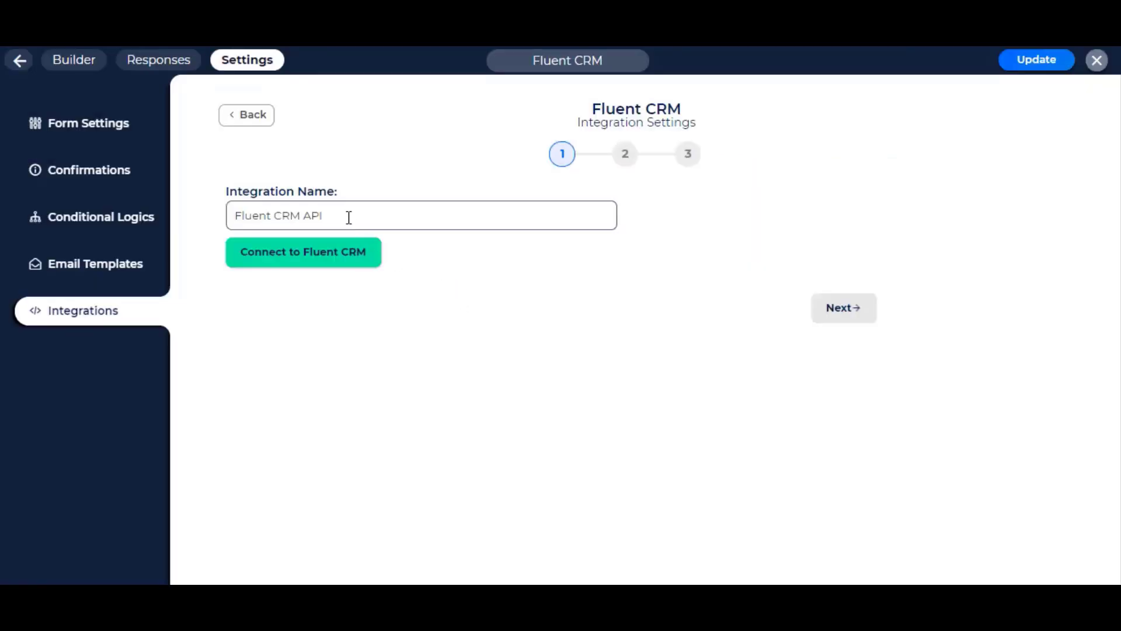
pyautogui.click(323, 260)
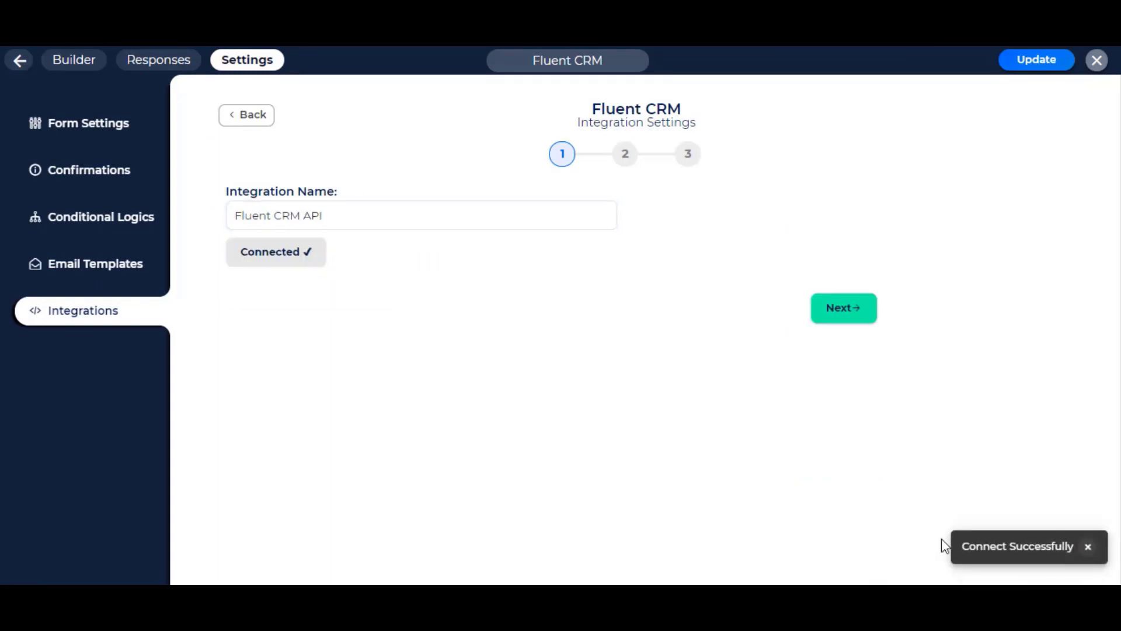
# - Send integration contacts to the vip list and tag them with user
pyautogui.click(836, 310)
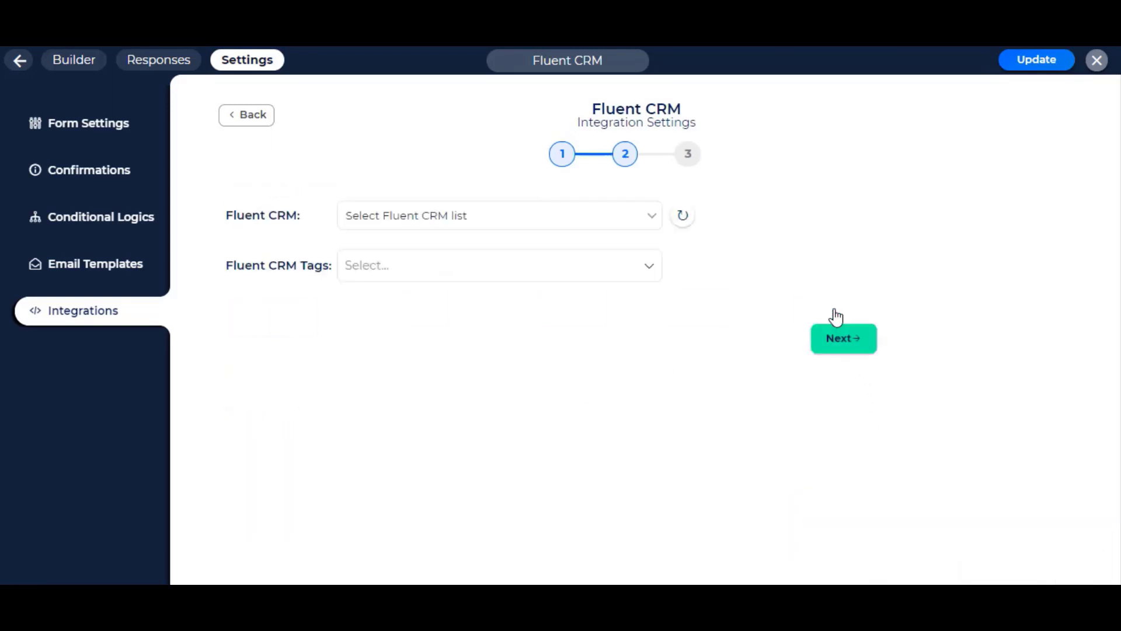
pyautogui.click(608, 226)
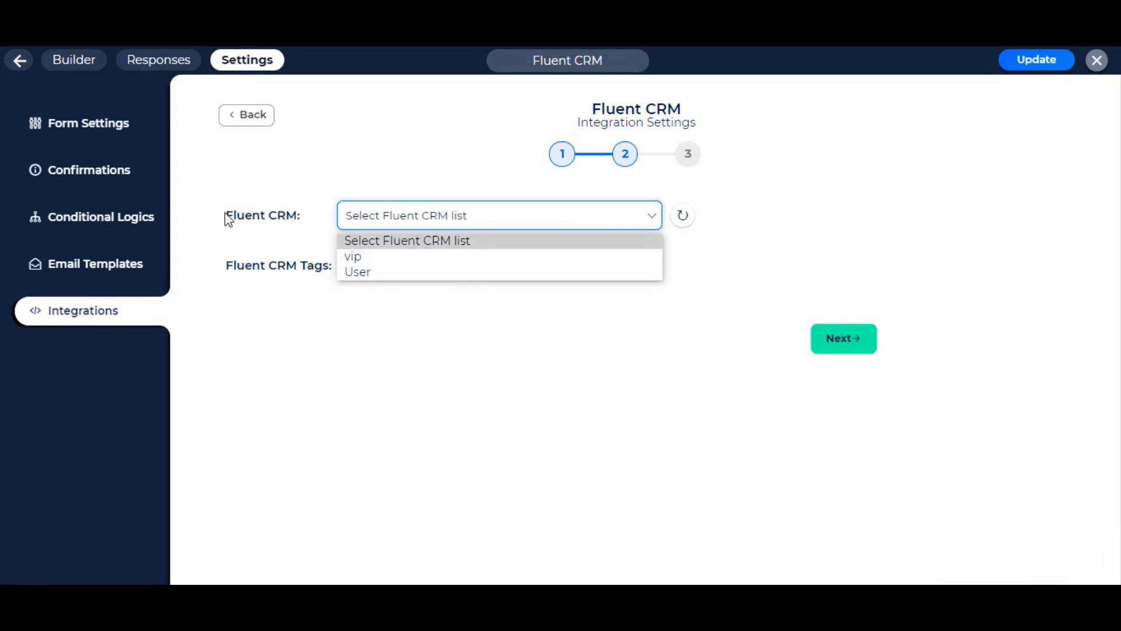
pyautogui.click(304, 217)
pyautogui.moveTo(304, 218); pyautogui.dragTo(230, 215)
pyautogui.click(471, 218)
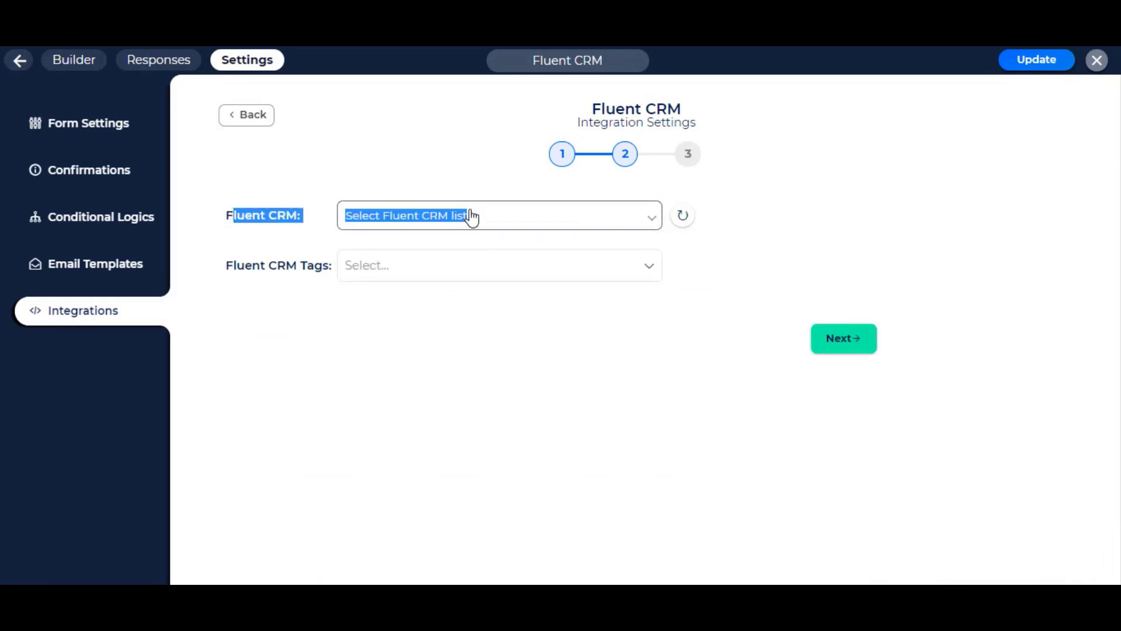
pyautogui.click(453, 258)
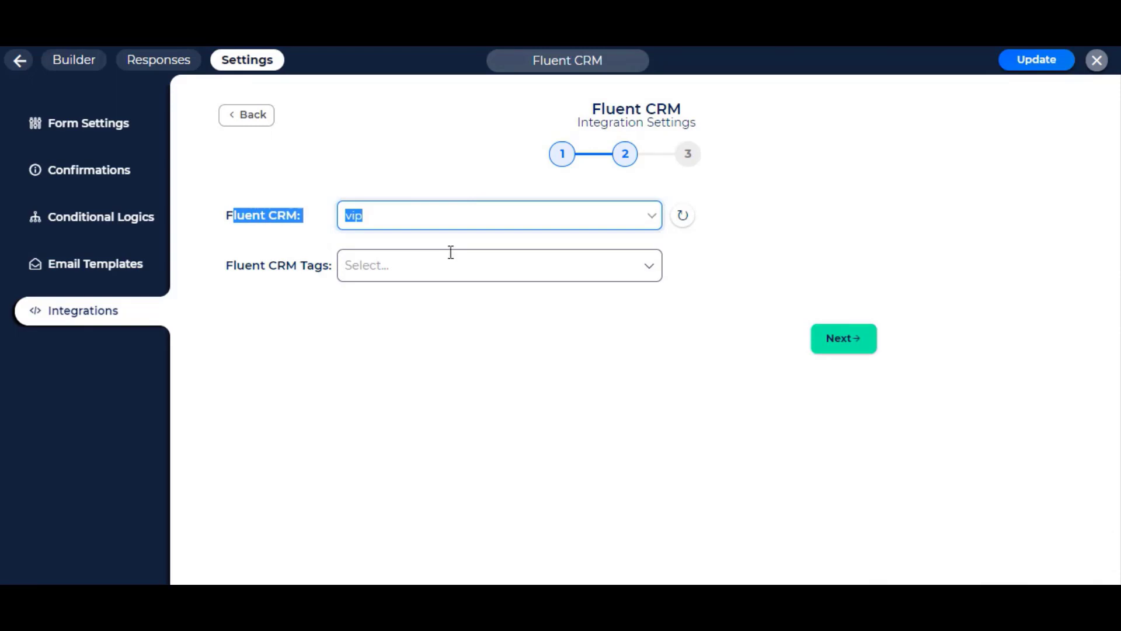
pyautogui.click(444, 268)
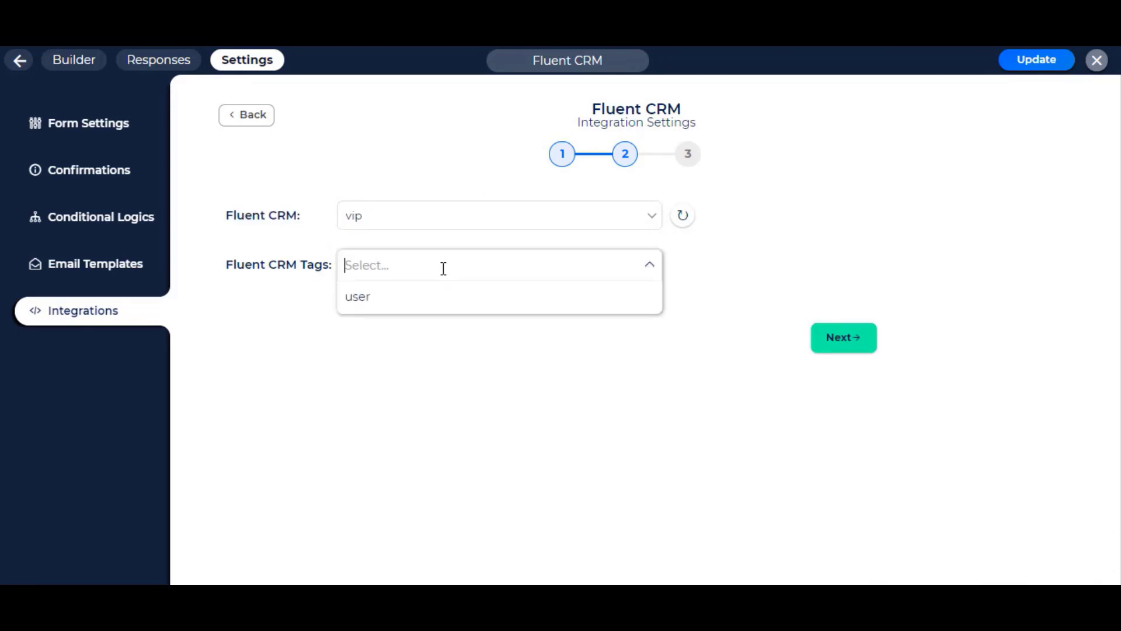
pyautogui.click(407, 299)
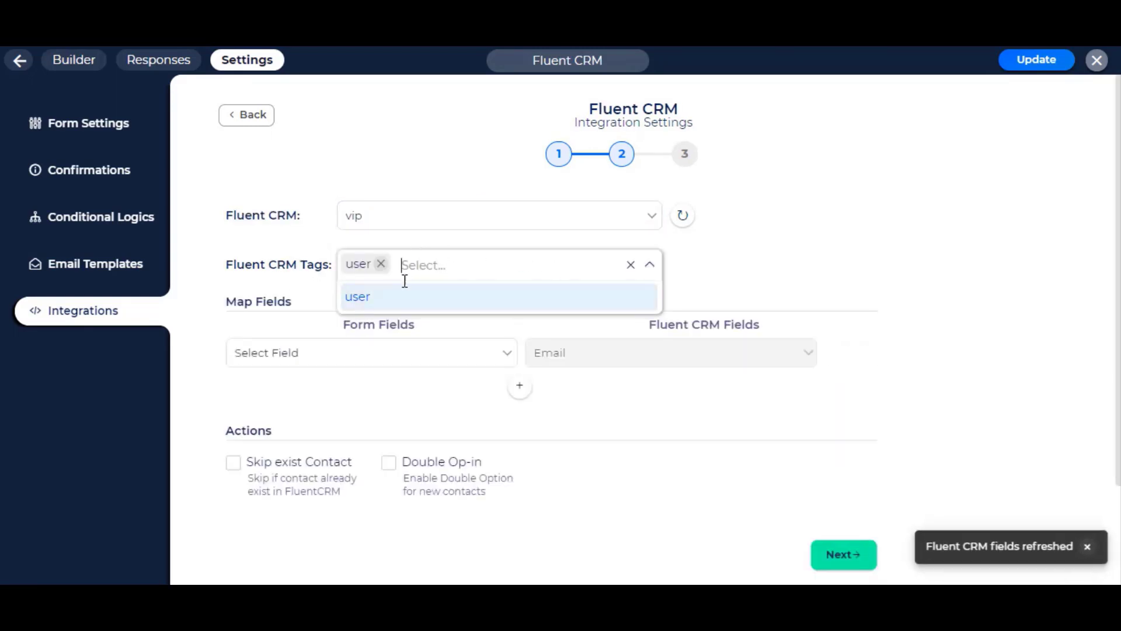
pyautogui.click(775, 258)
# - Map the Email field to Email and Firstname to First Name
pyautogui.scroll(-2, 776, 255)
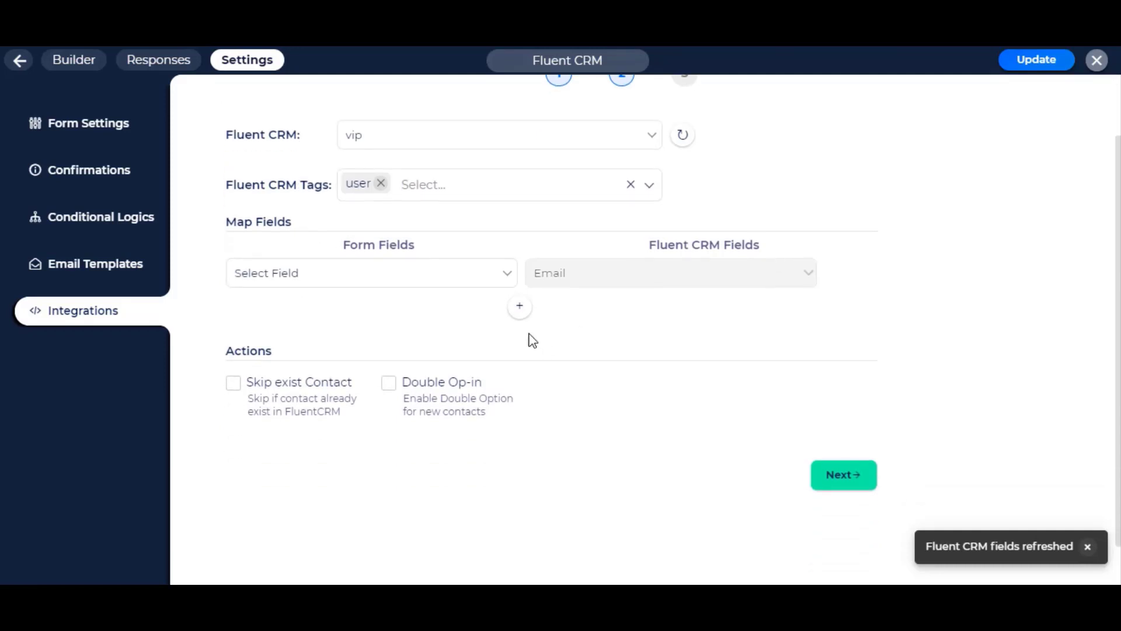
pyautogui.click(520, 307)
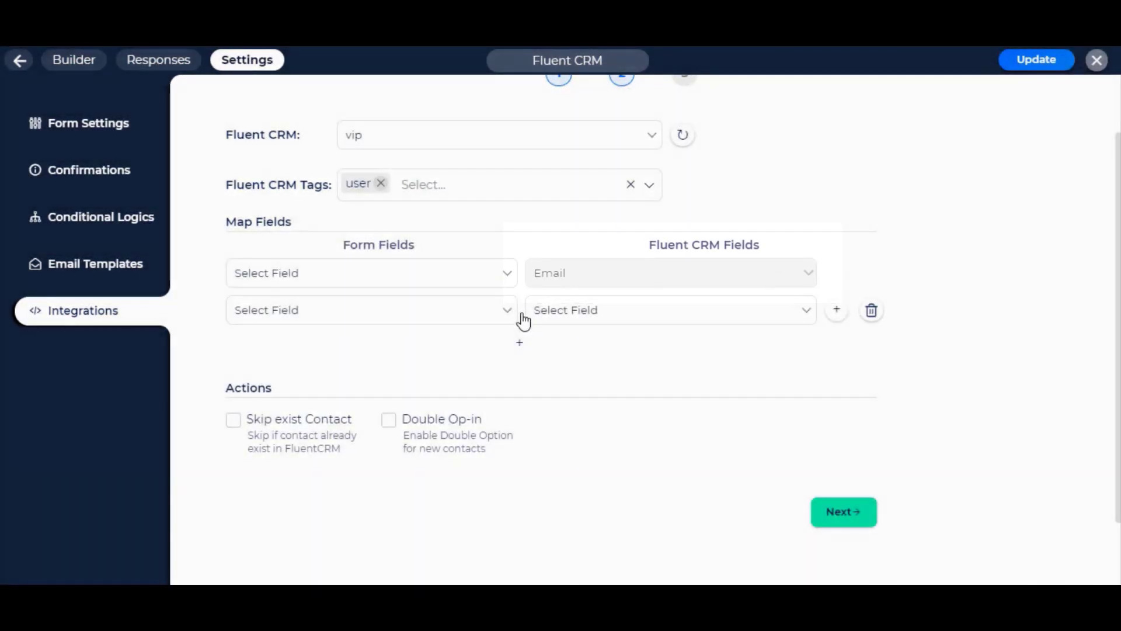
pyautogui.click(631, 312)
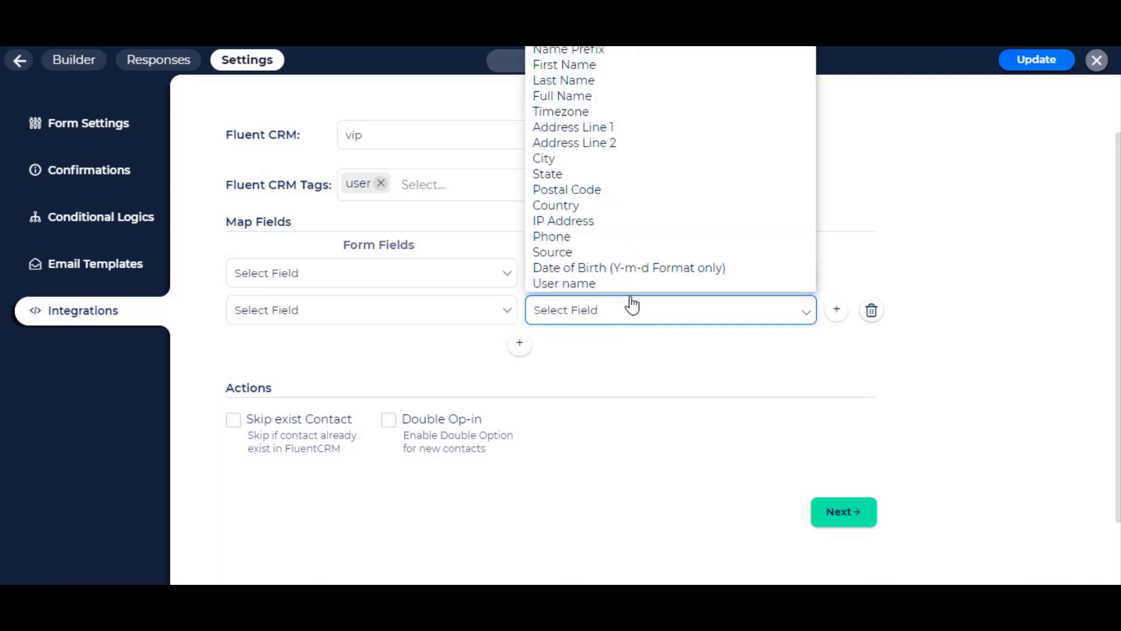
pyautogui.click(627, 76)
pyautogui.click(436, 316)
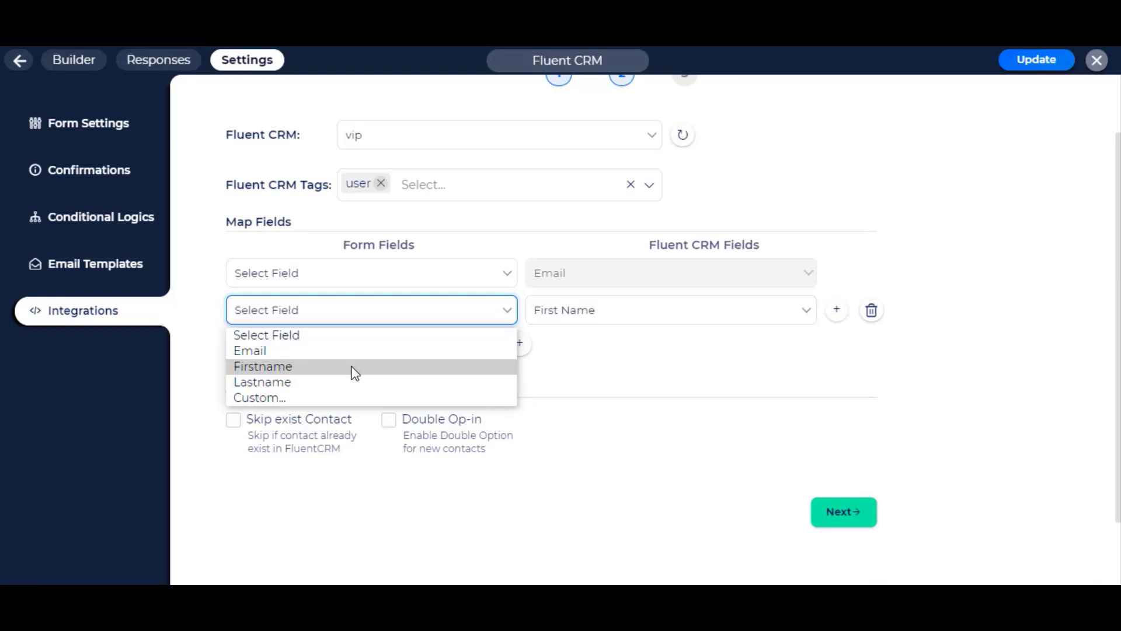
pyautogui.click(355, 367)
pyautogui.click(388, 288)
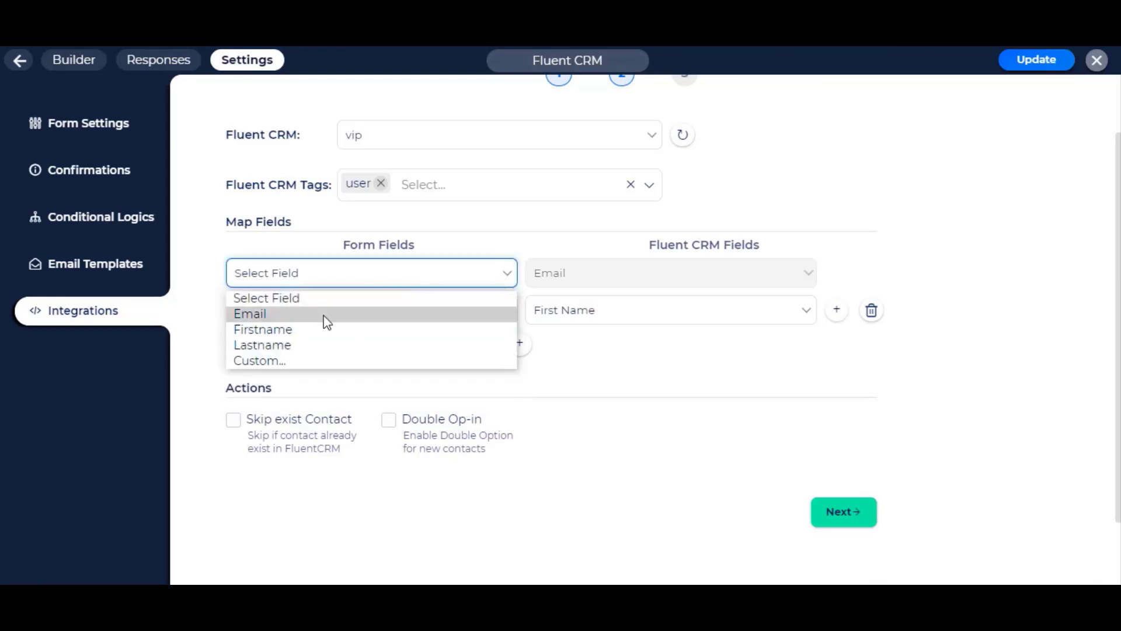
pyautogui.click(327, 315)
# - Map Lastname to Last Name and enable Skip exist Contact
pyautogui.click(520, 343)
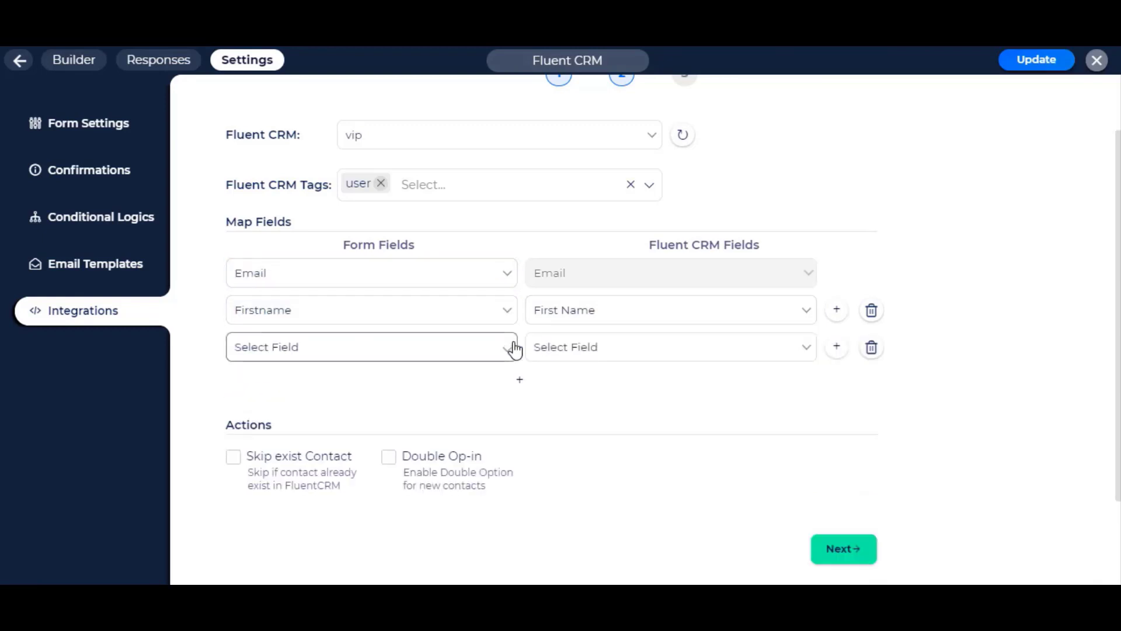
pyautogui.click(600, 368)
pyautogui.click(633, 117)
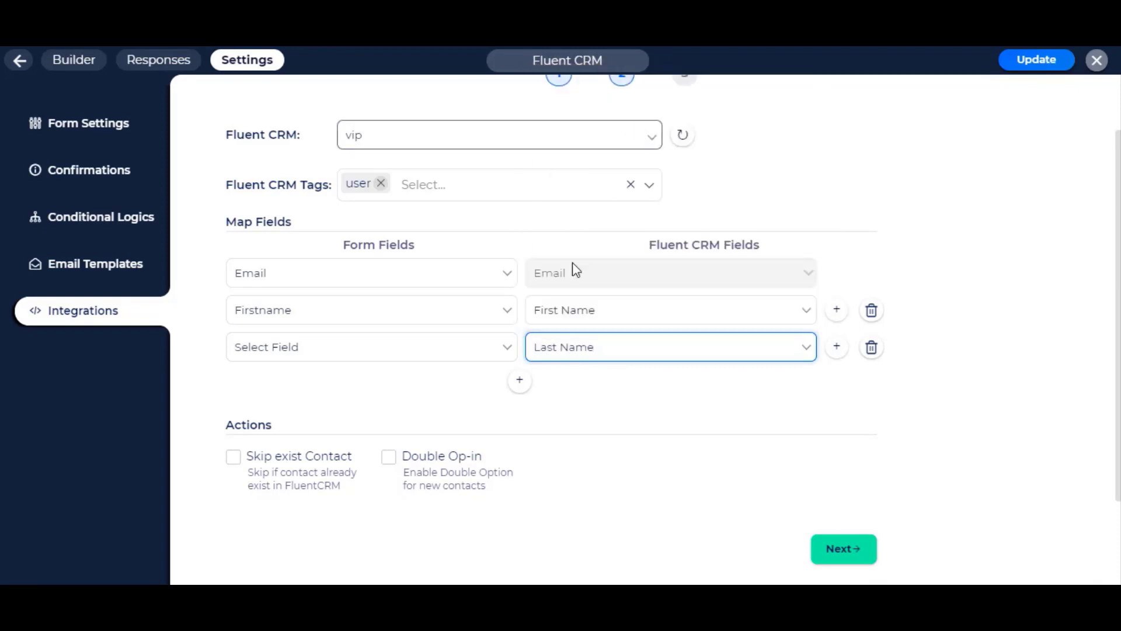
pyautogui.click(489, 351)
pyautogui.click(372, 425)
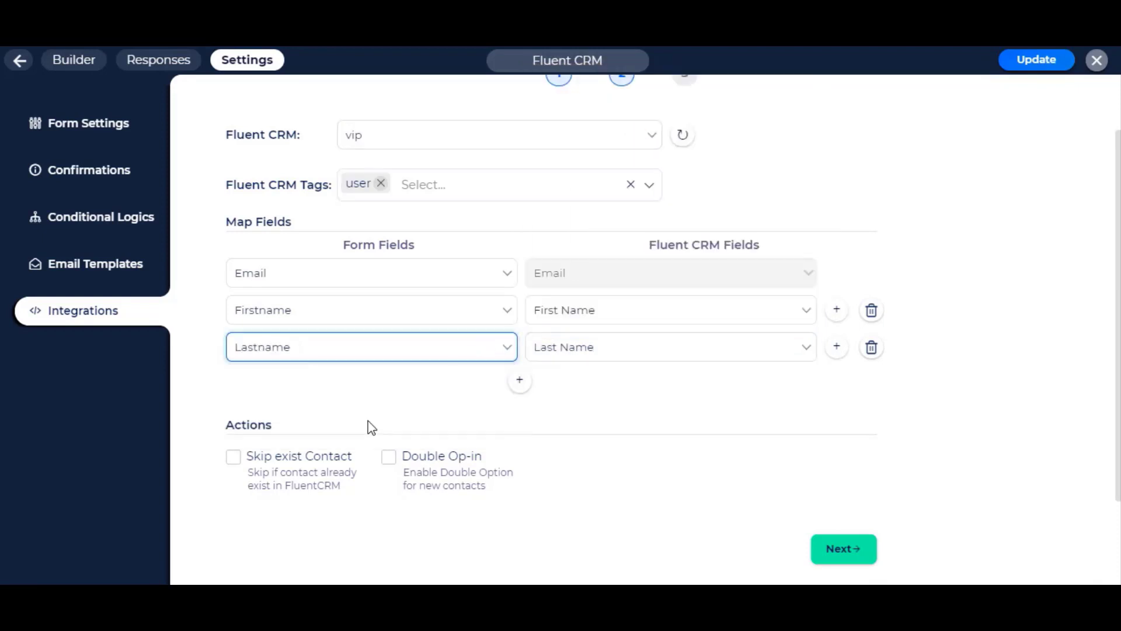
pyautogui.click(300, 483)
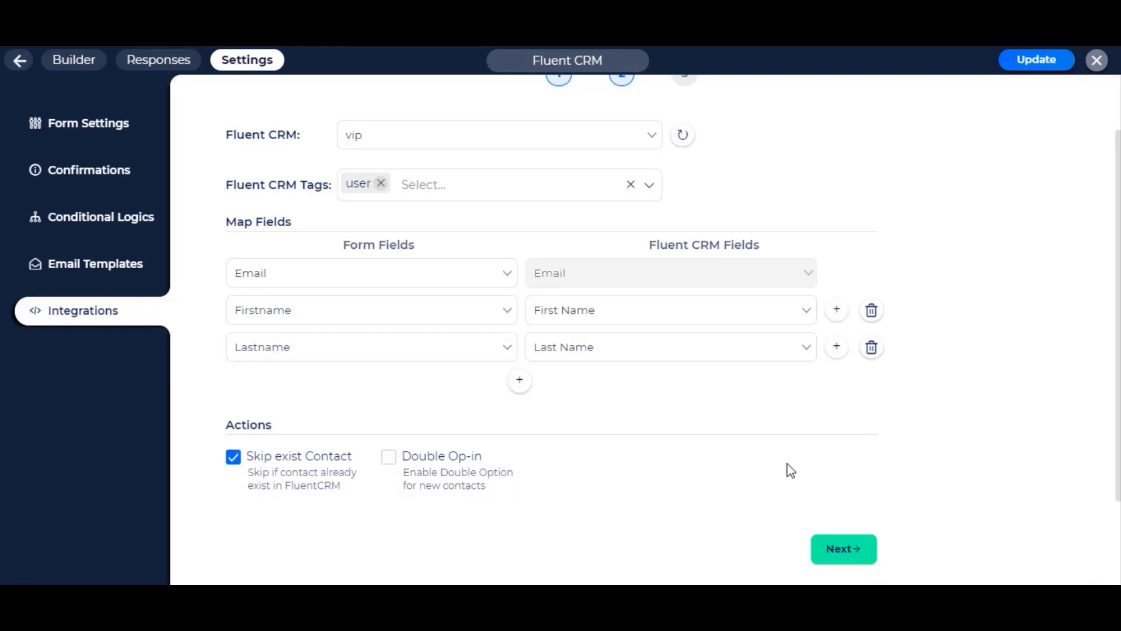
pyautogui.scroll(-2, 791, 471)
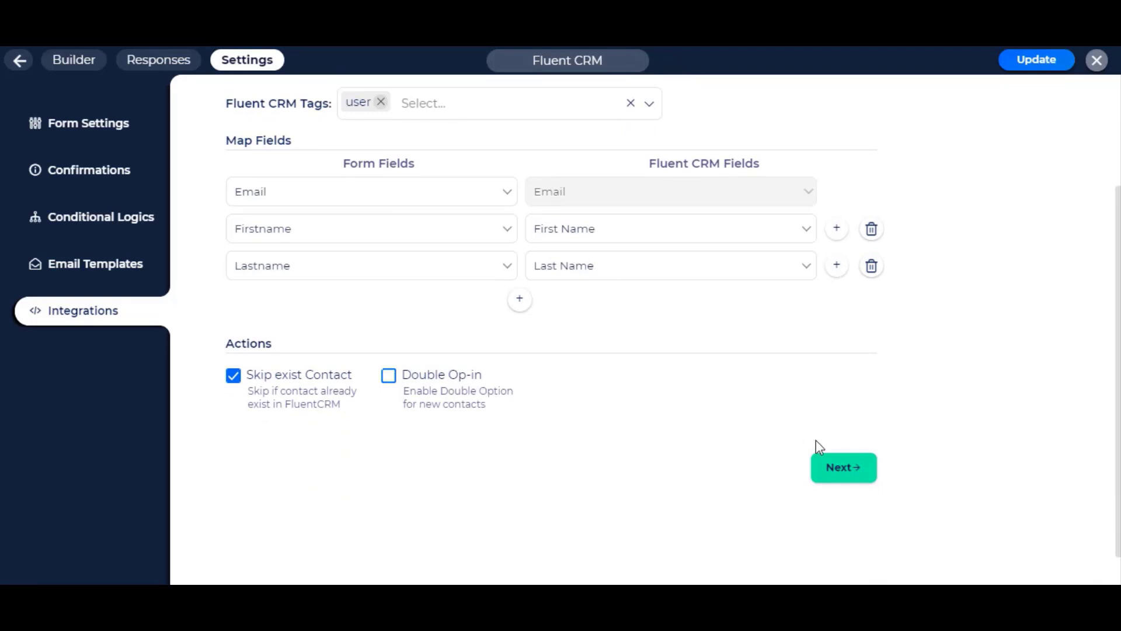
# - Finish and save the Fluent CRM API integration, then view the form's Conditional Logics
pyautogui.click(839, 469)
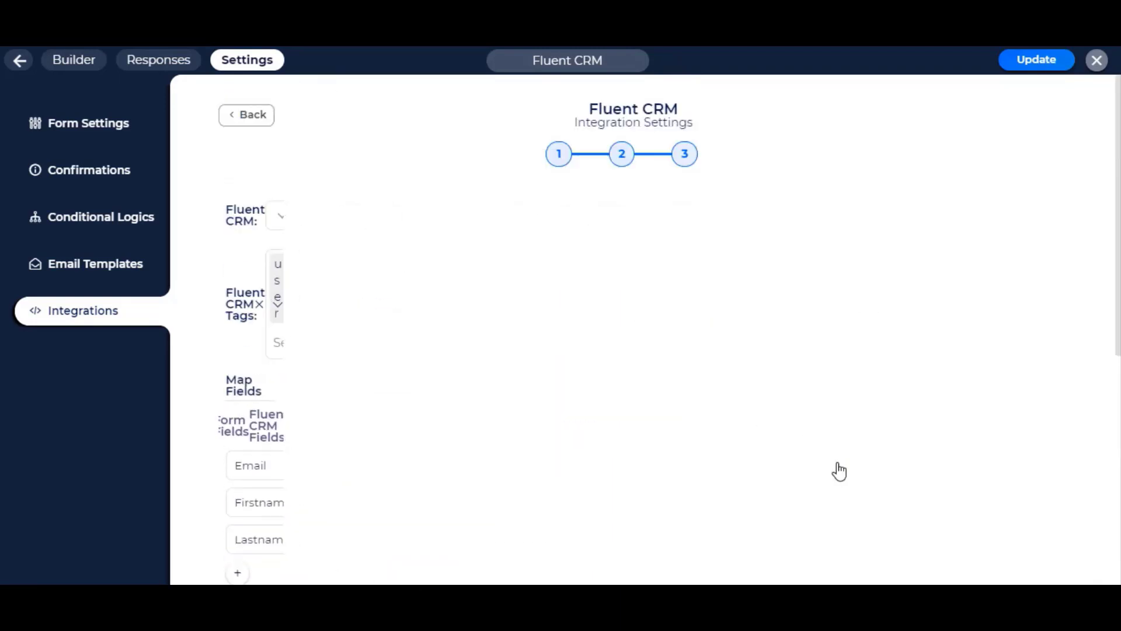
pyautogui.click(636, 284)
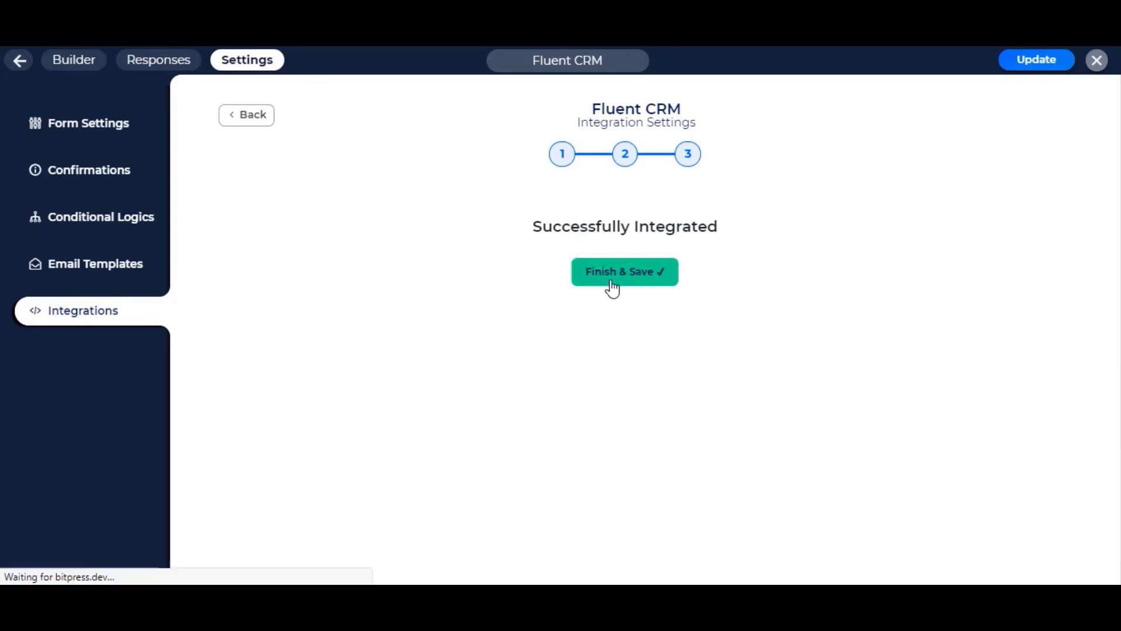
pyautogui.moveTo(430, 291)
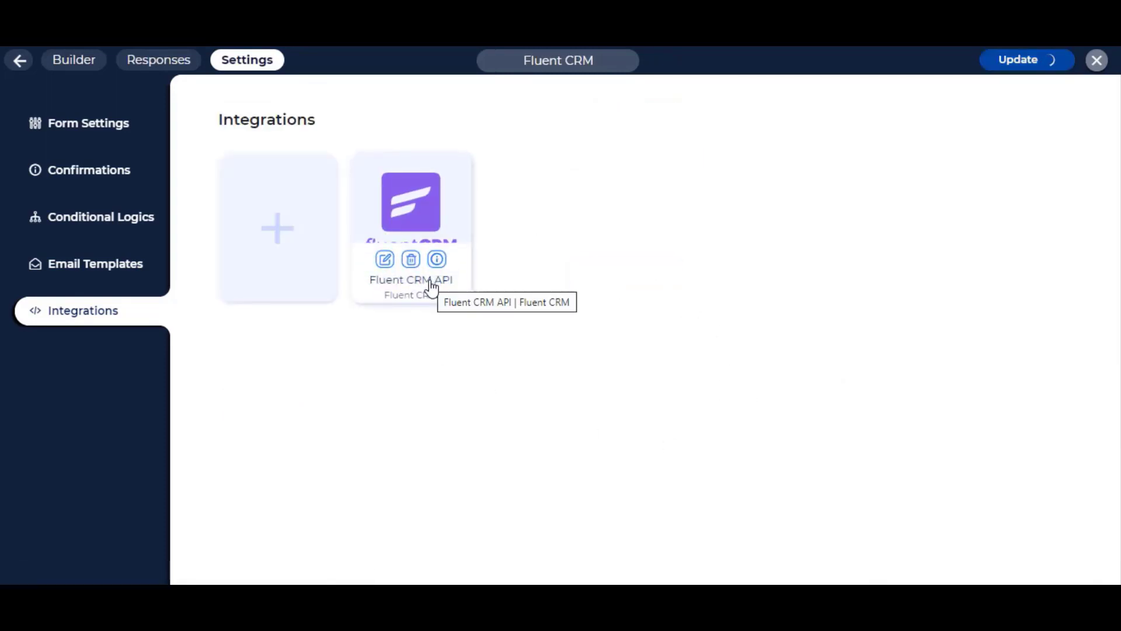
pyautogui.click(95, 229)
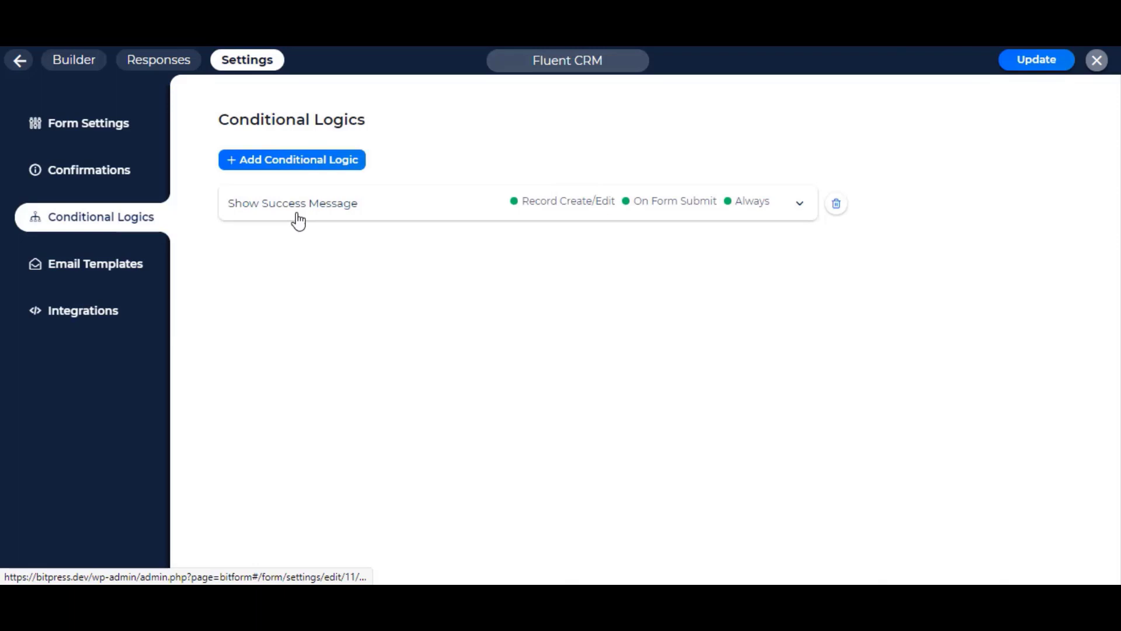
# - Add the Fluent CRM API integration to the Show Success Message rule and update the form
pyautogui.click(439, 215)
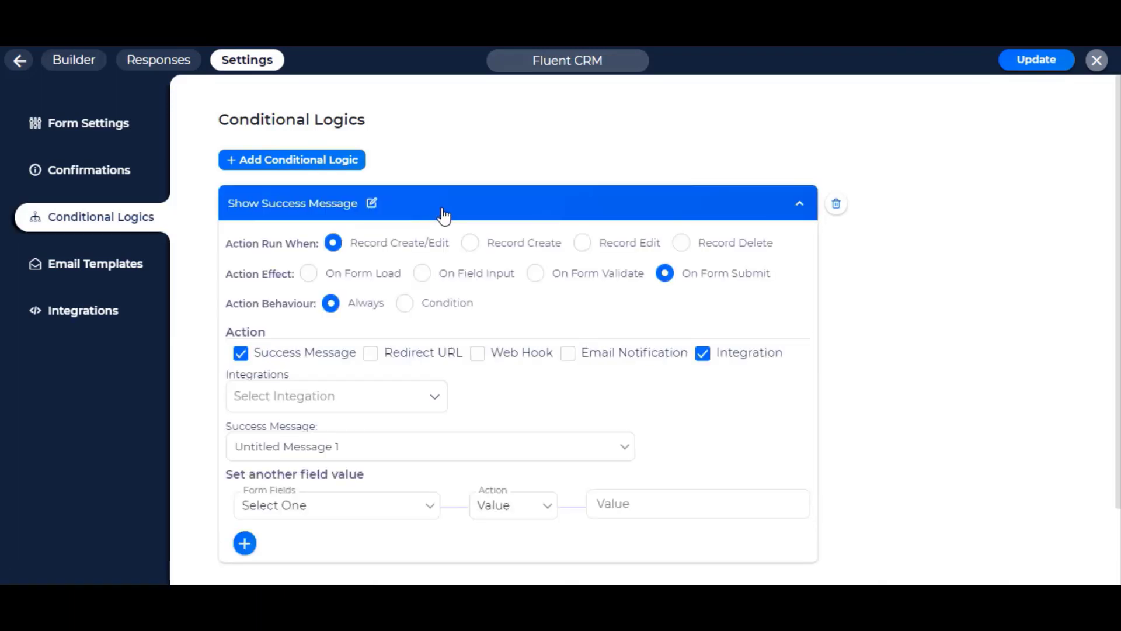
pyautogui.moveTo(231, 243); pyautogui.dragTo(342, 253)
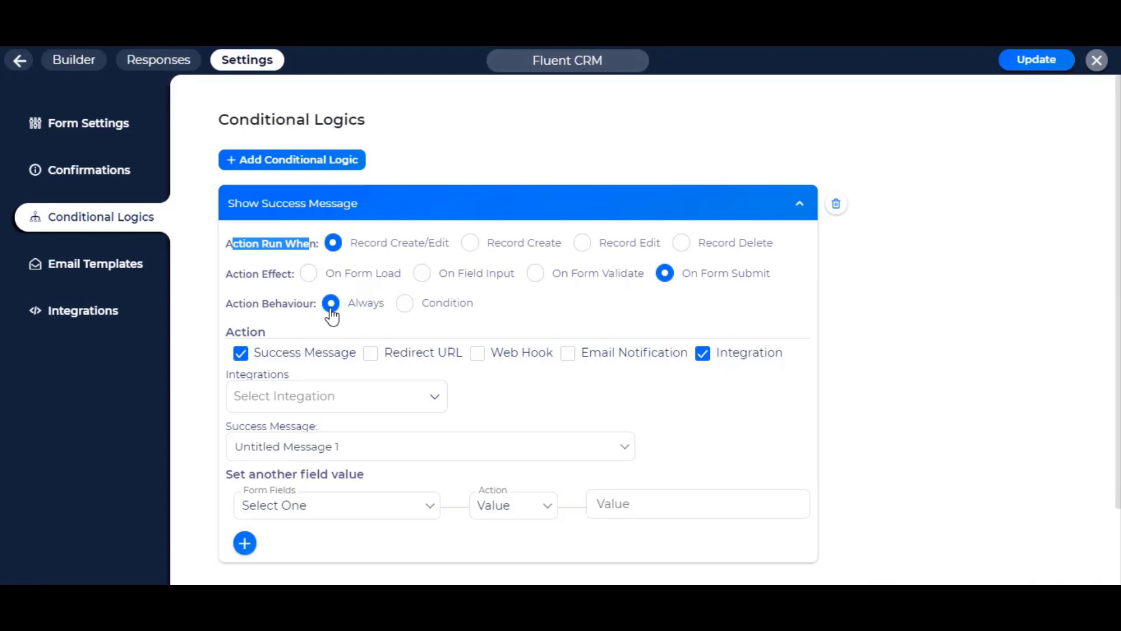
pyautogui.click(705, 358)
pyautogui.click(705, 357)
pyautogui.click(363, 395)
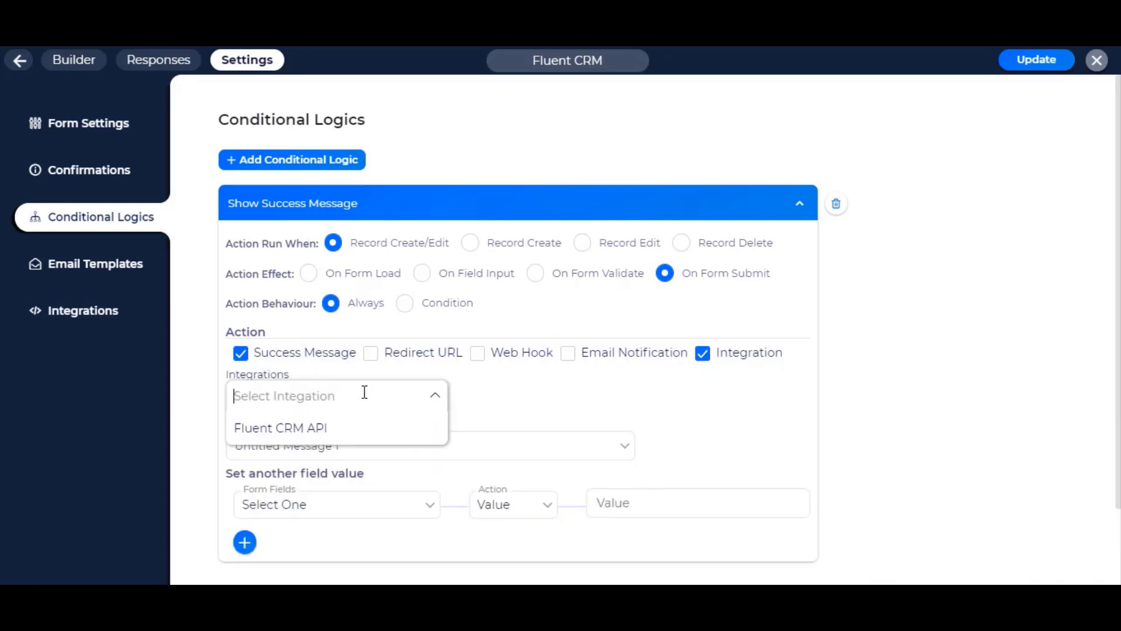
pyautogui.click(252, 435)
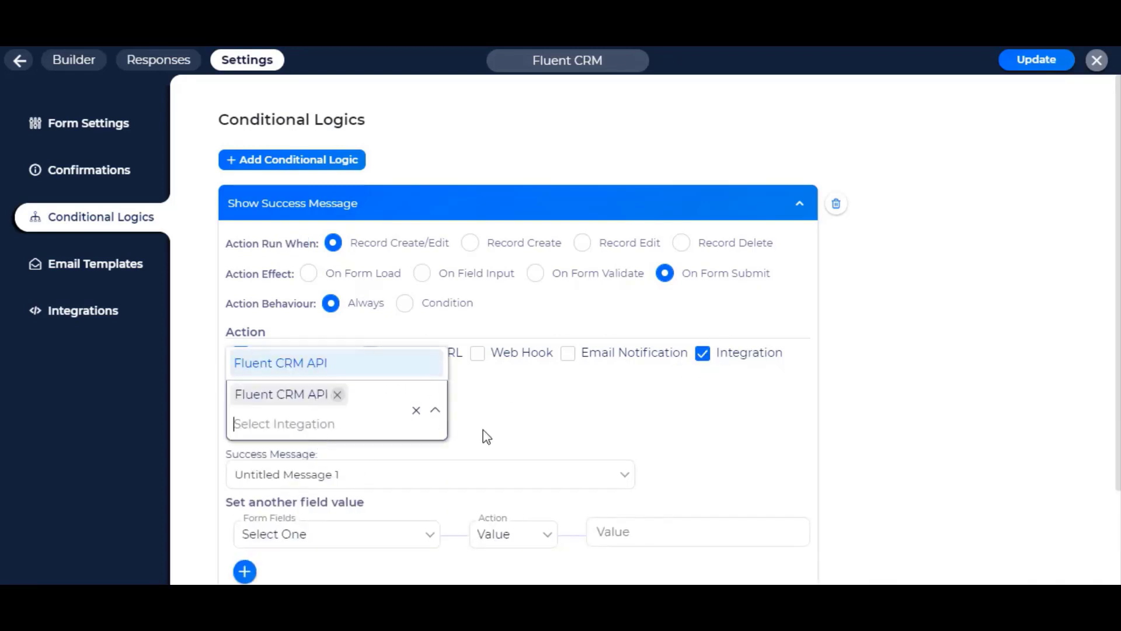
pyautogui.click(525, 437)
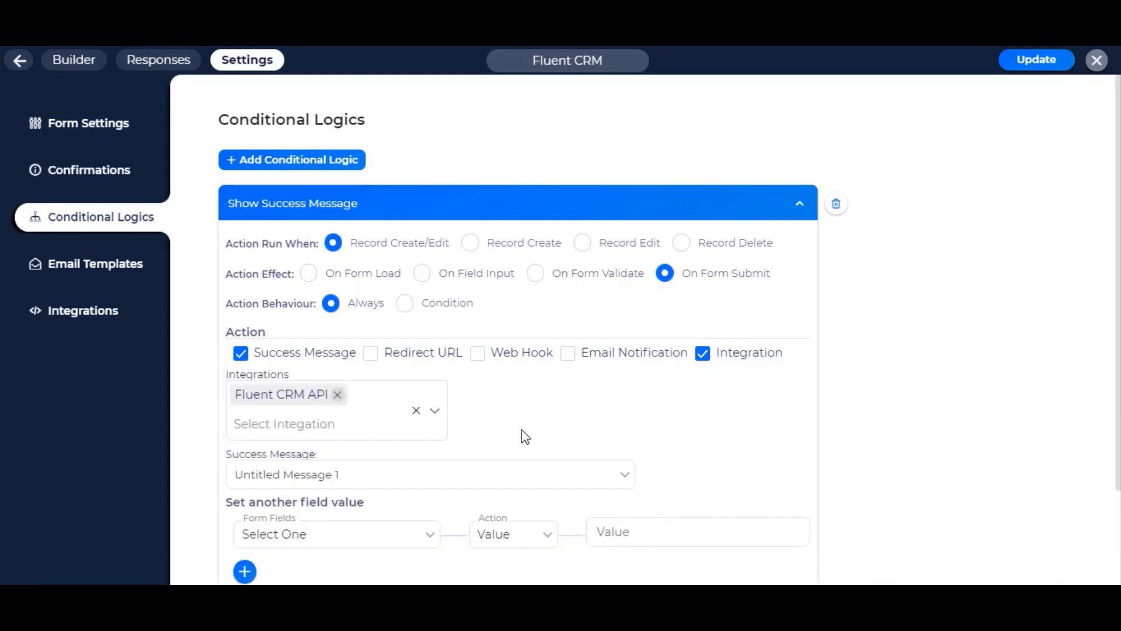
pyautogui.click(1038, 61)
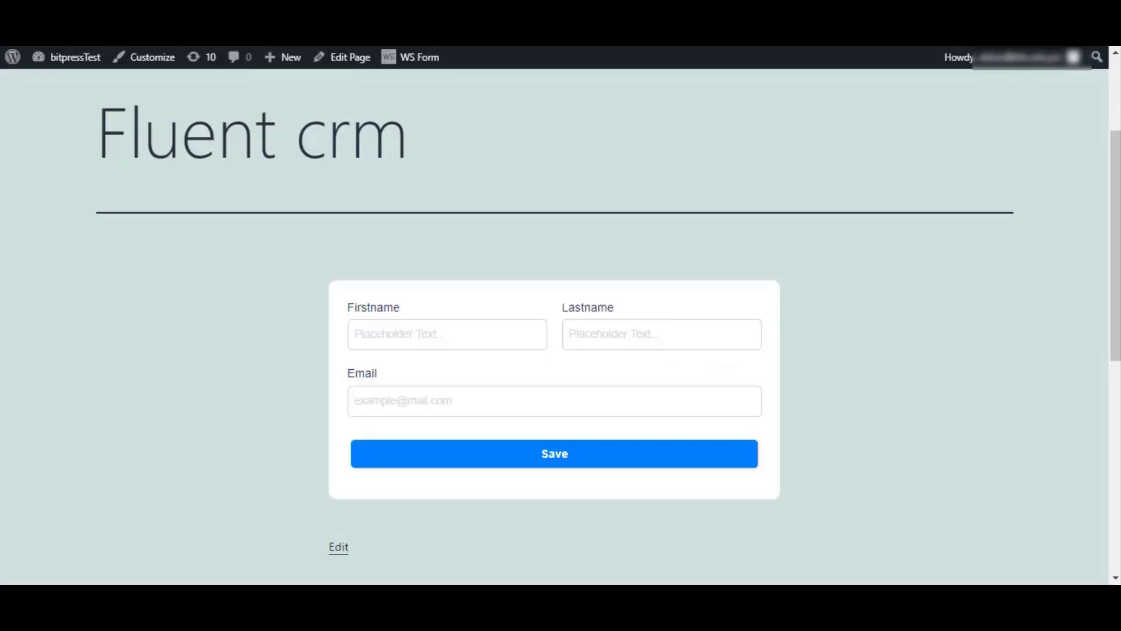
# - Fill in a test first name, last name and e-mail on the live form and submit it
pyautogui.click(466, 387)
pyautogui.click(465, 335)
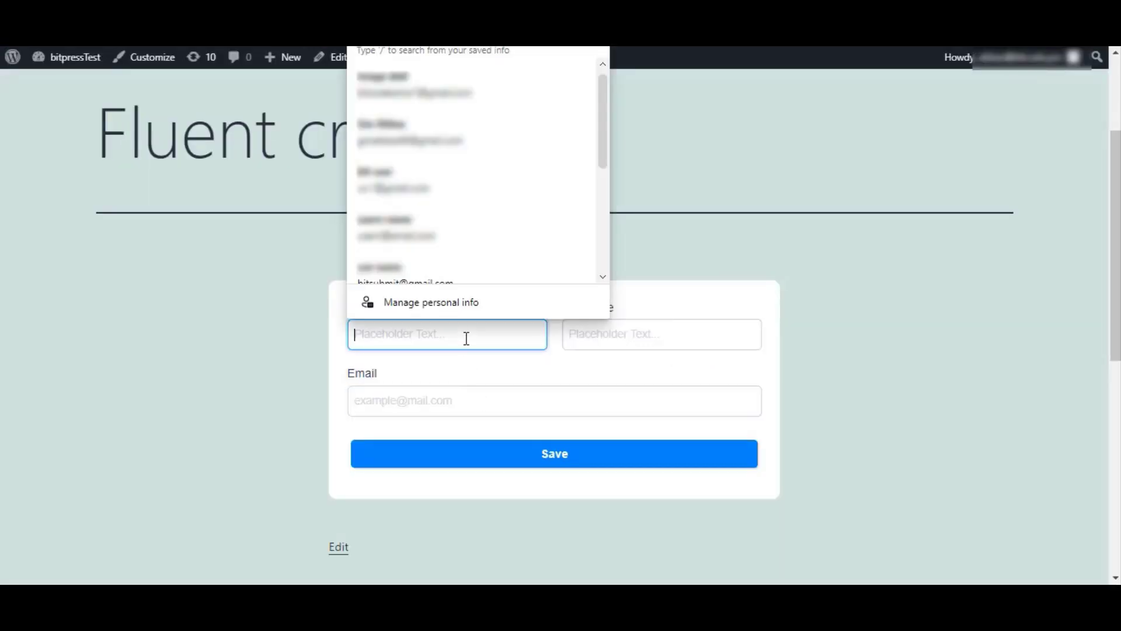
pyautogui.write('bit')
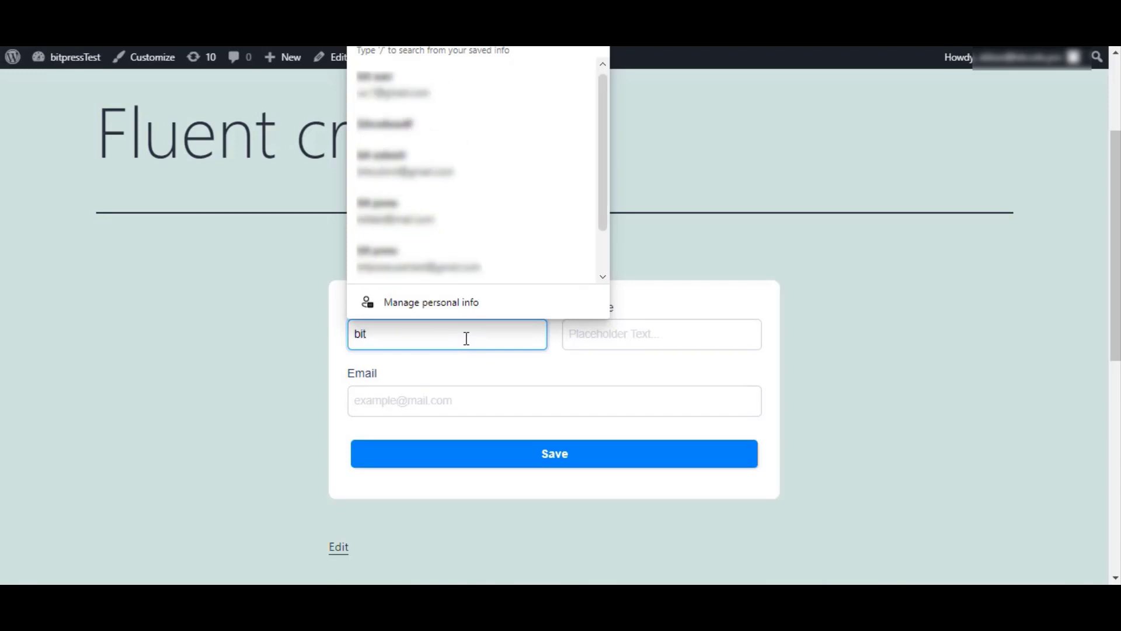
pyautogui.press('Tab')
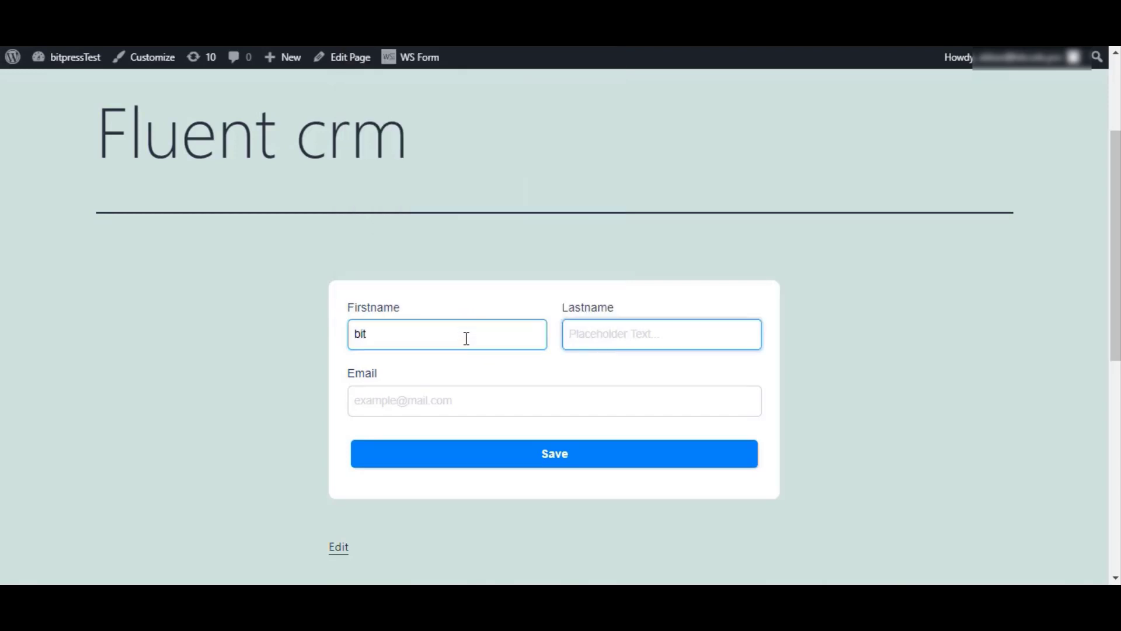
pyautogui.write('press')
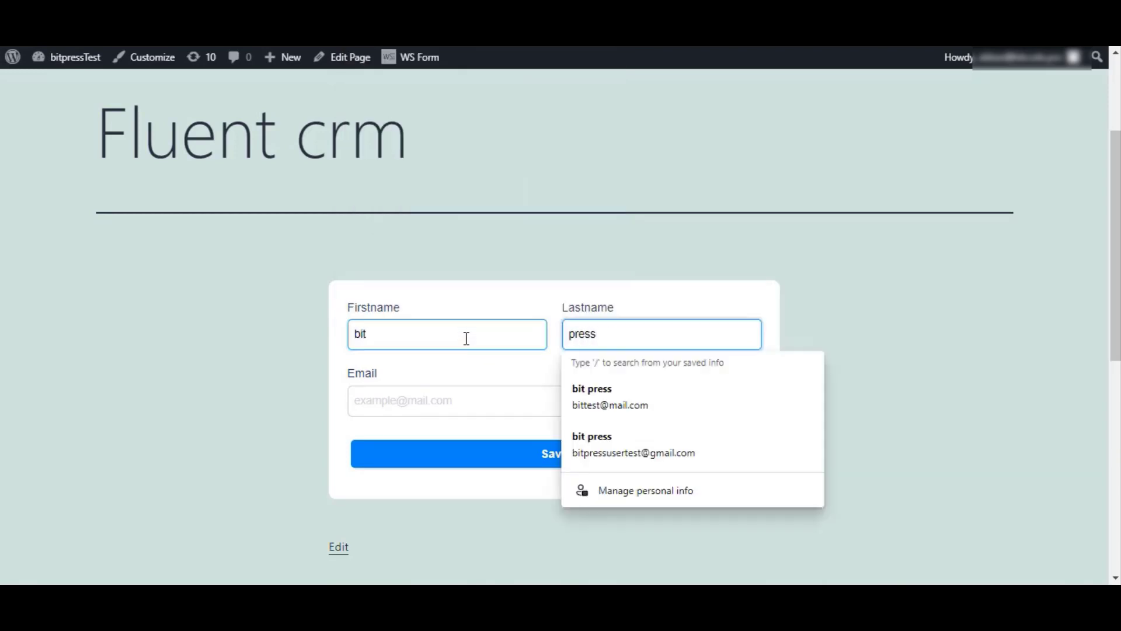
pyautogui.click(455, 399)
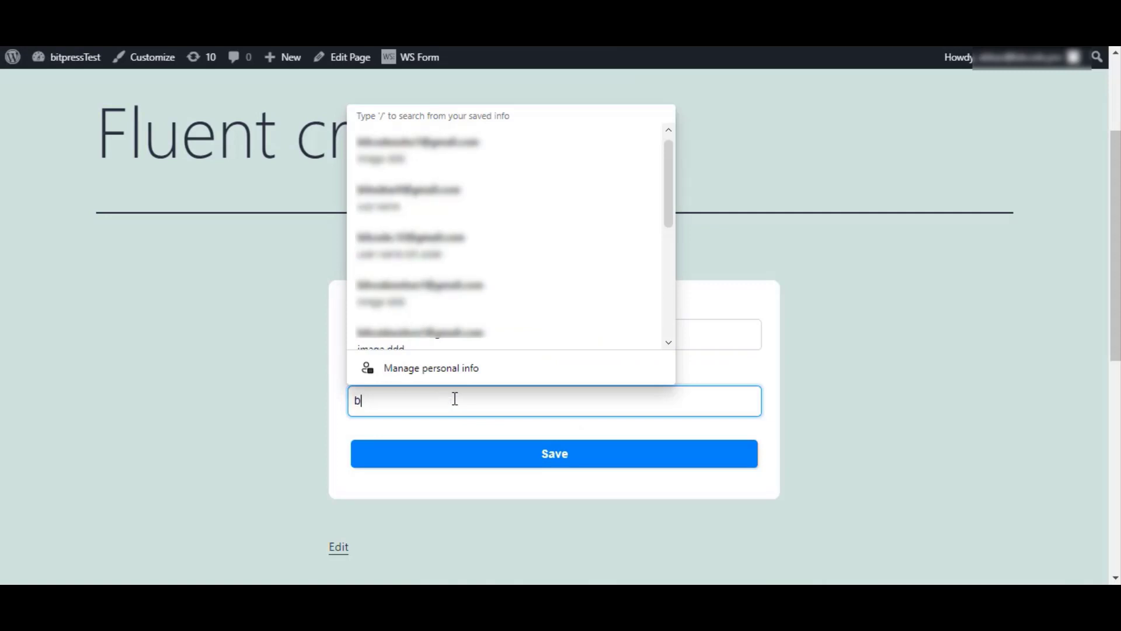
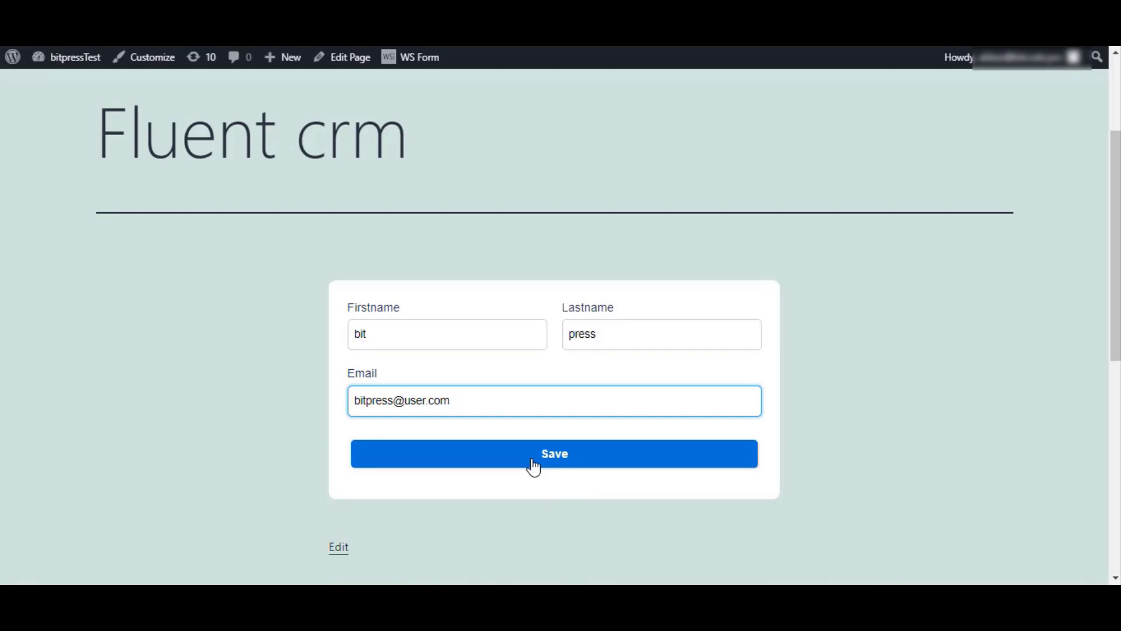
pyautogui.click(533, 466)
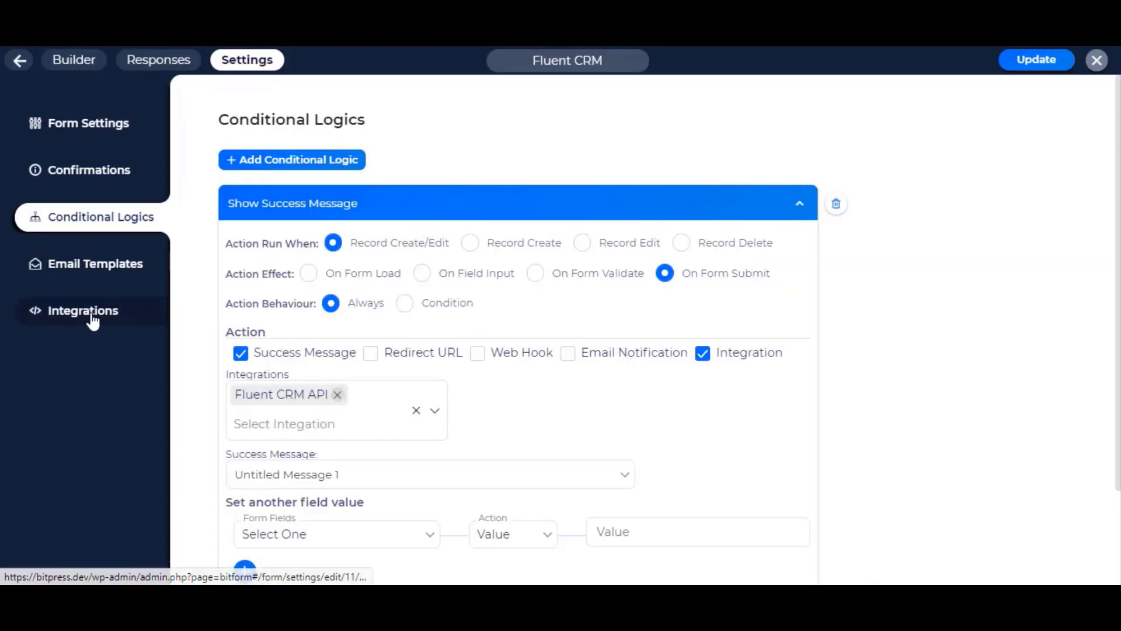
# - Open the form's single submitted response from the Responses tab
pyautogui.click(159, 61)
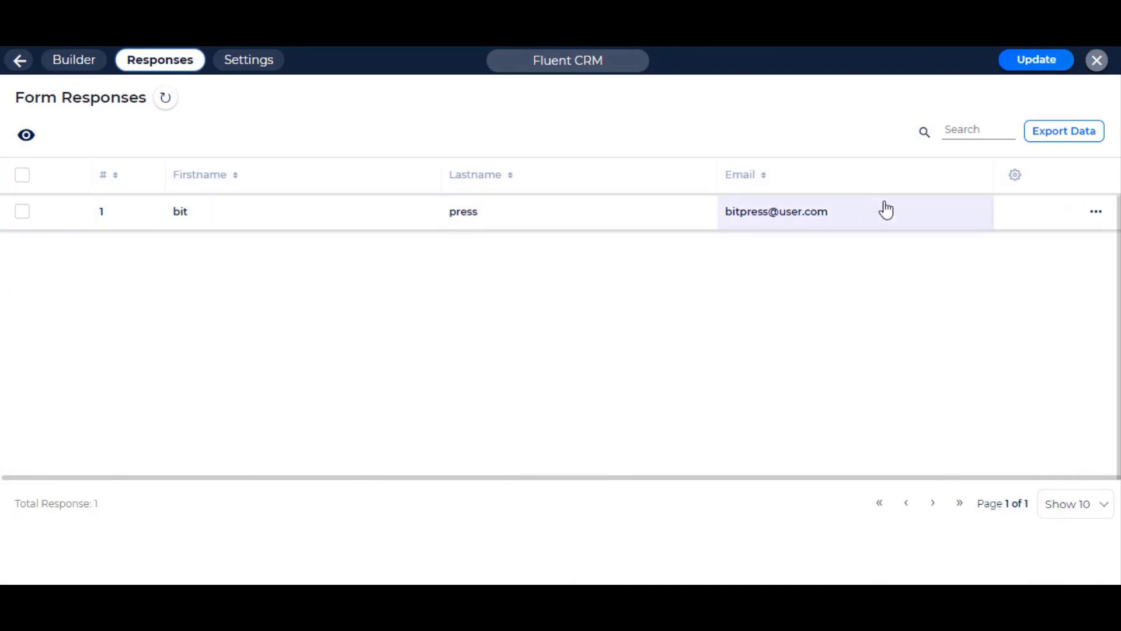
pyautogui.rightClick(631, 226)
pyautogui.click(576, 230)
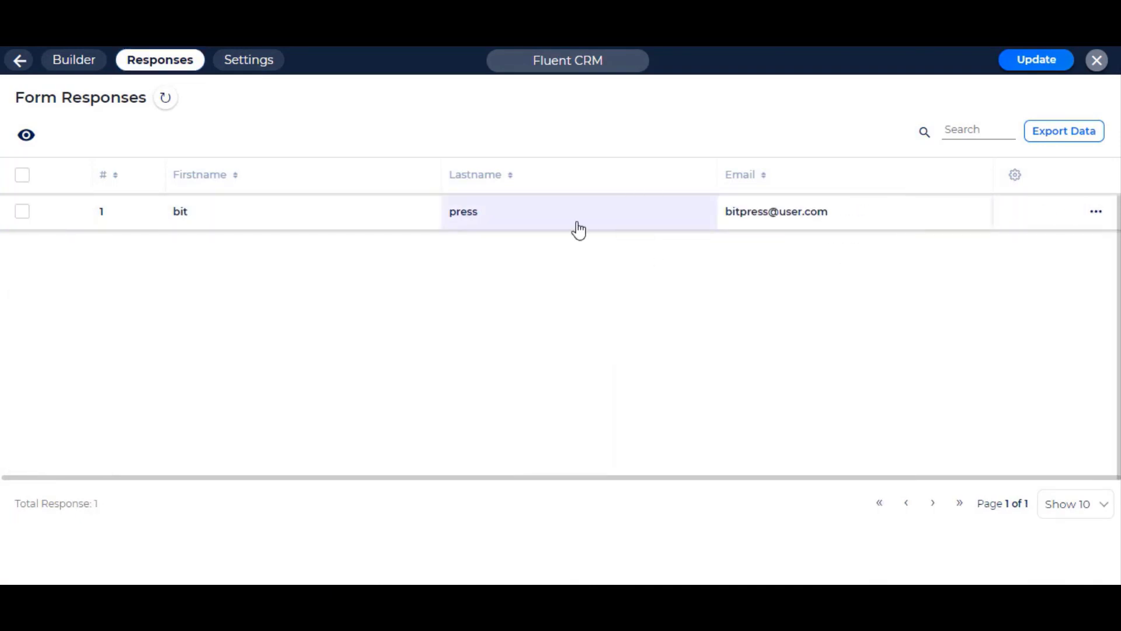
pyautogui.click(713, 216)
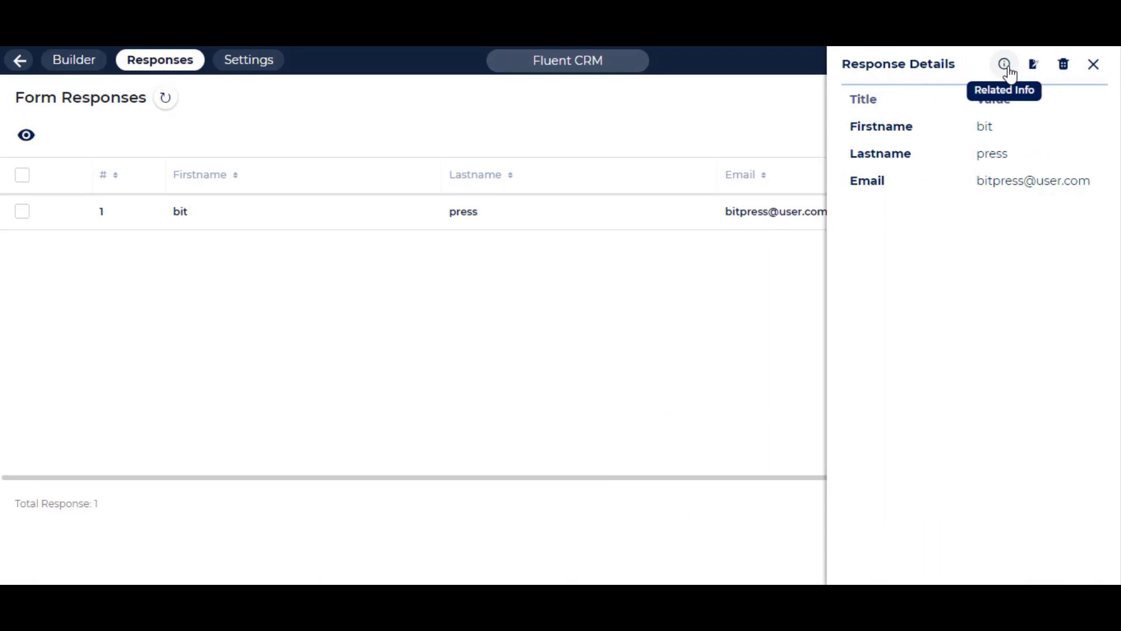
# - Check the integration logs for the successful Fluent CRM API record insert
pyautogui.click(1005, 66)
pyautogui.click(202, 199)
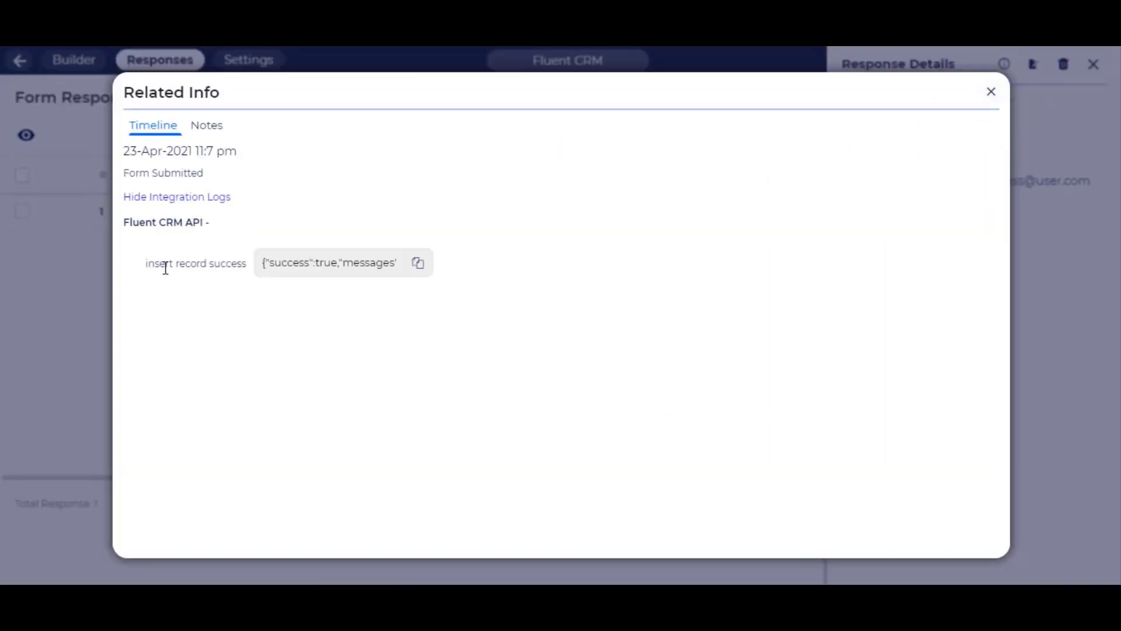
pyautogui.moveTo(279, 267); pyautogui.dragTo(393, 263)
pyautogui.click(417, 263)
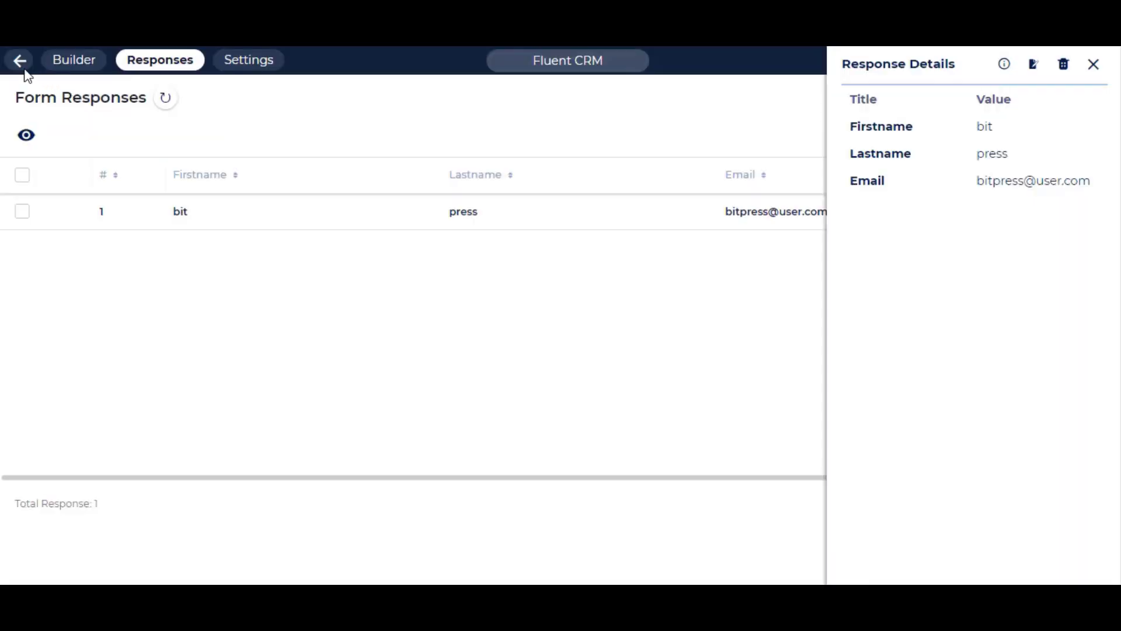
pyautogui.click(21, 66)
# - Find the test contact in FluentCRM Contacts as Subscribed, in list vip with tag user
pyautogui.moveTo(80, 210)
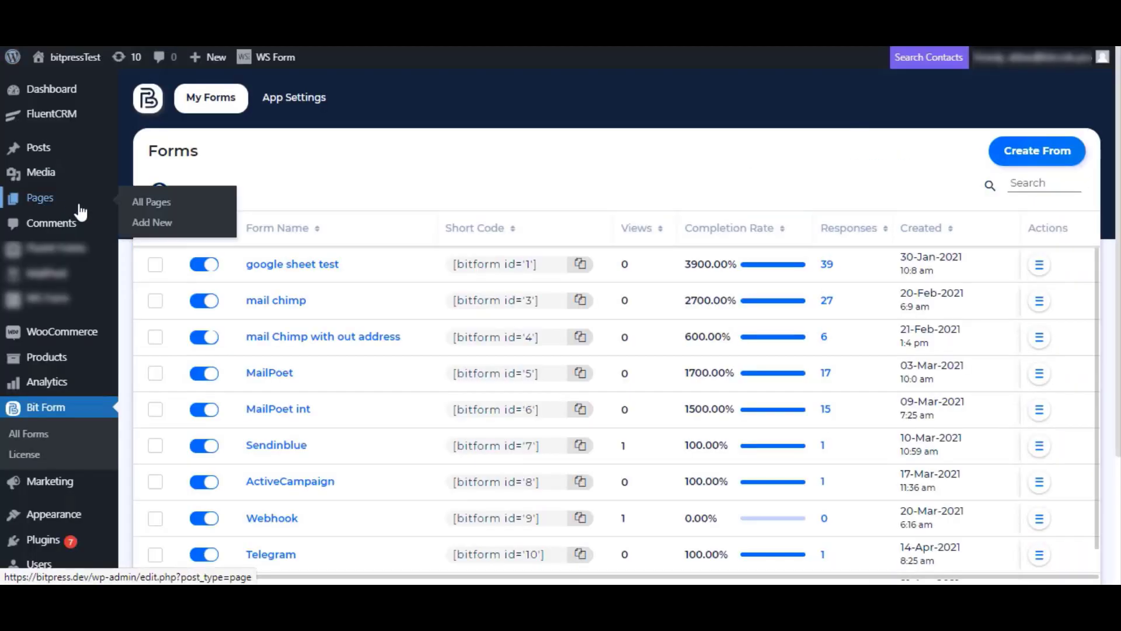
pyautogui.click(64, 122)
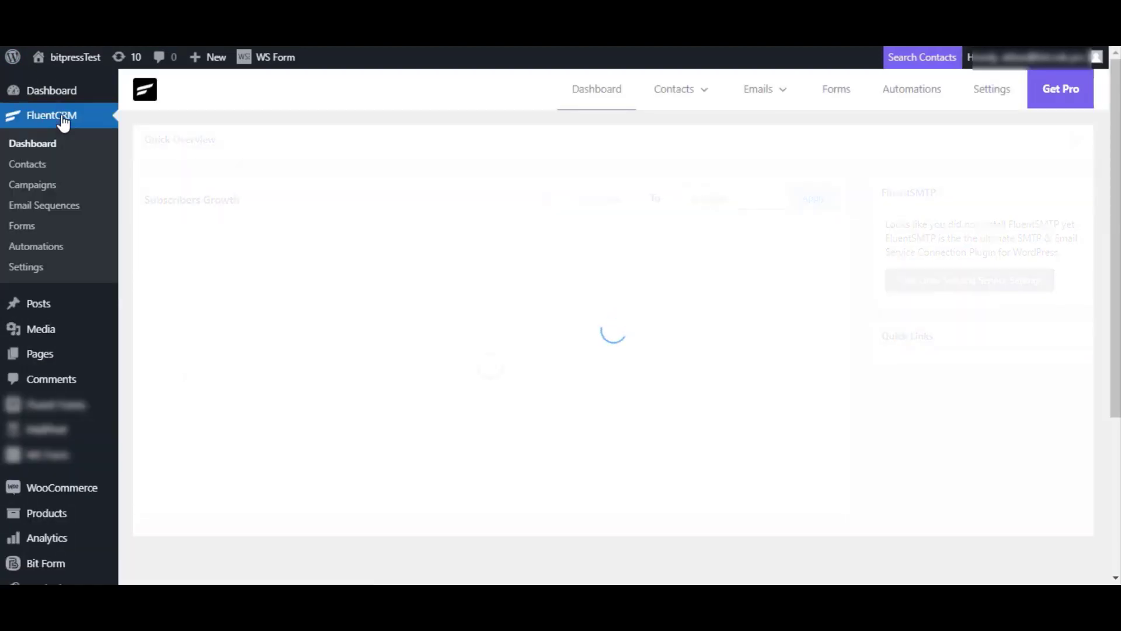
pyautogui.click(398, 221)
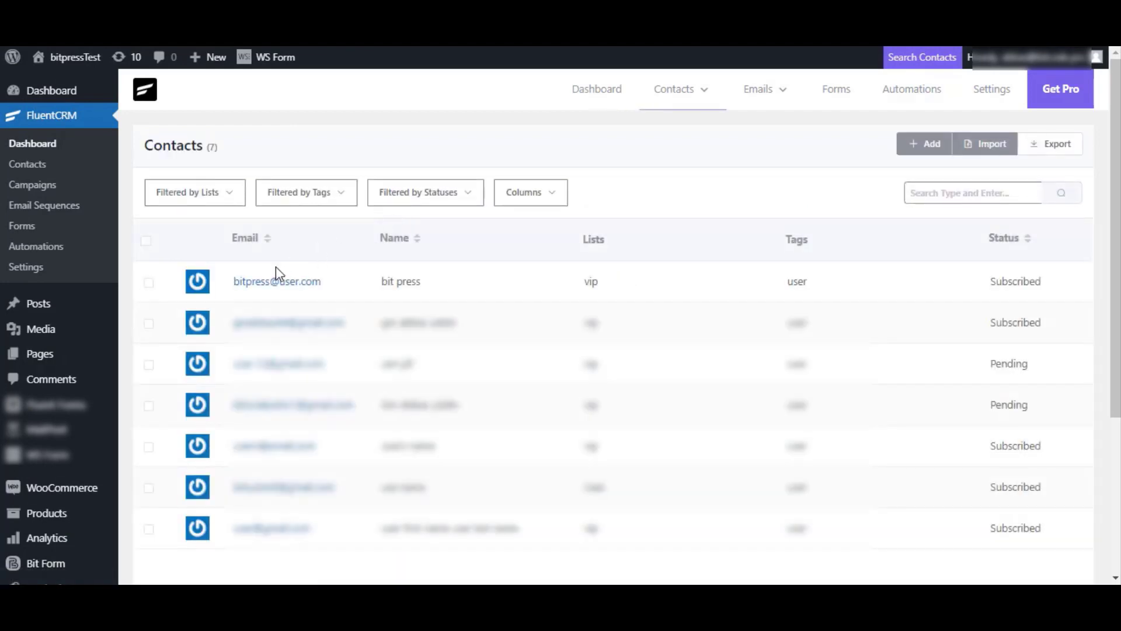
pyautogui.moveTo(228, 295)
pyautogui.mouseDown()
pyautogui.moveTo(250, 278)
pyautogui.moveTo(225, 291)
pyautogui.mouseUp()
pyautogui.click(229, 292)
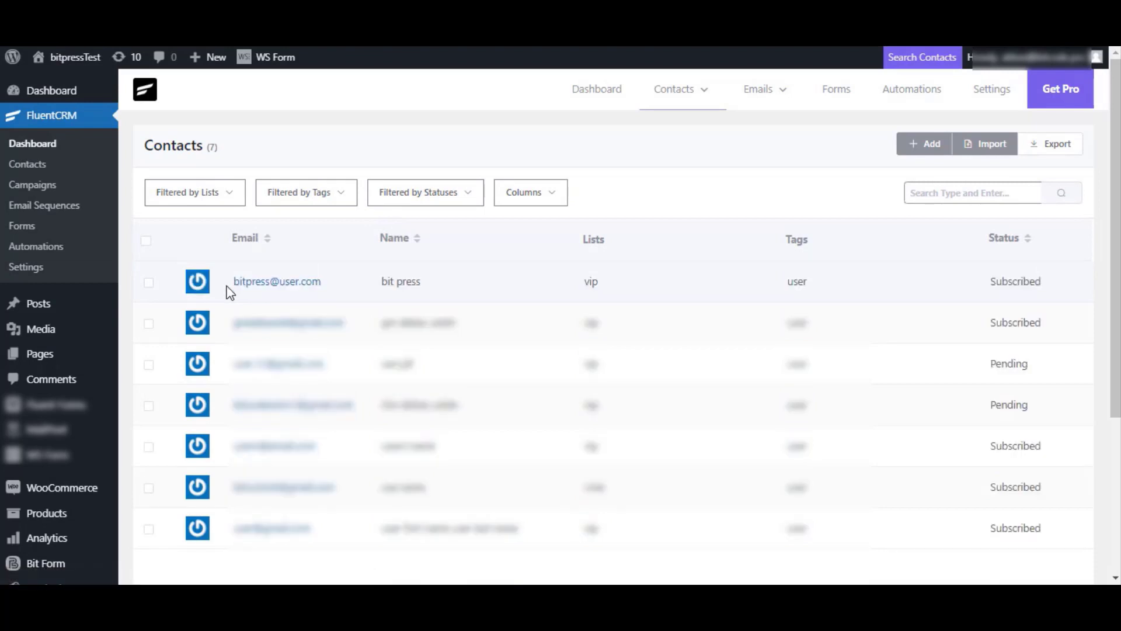